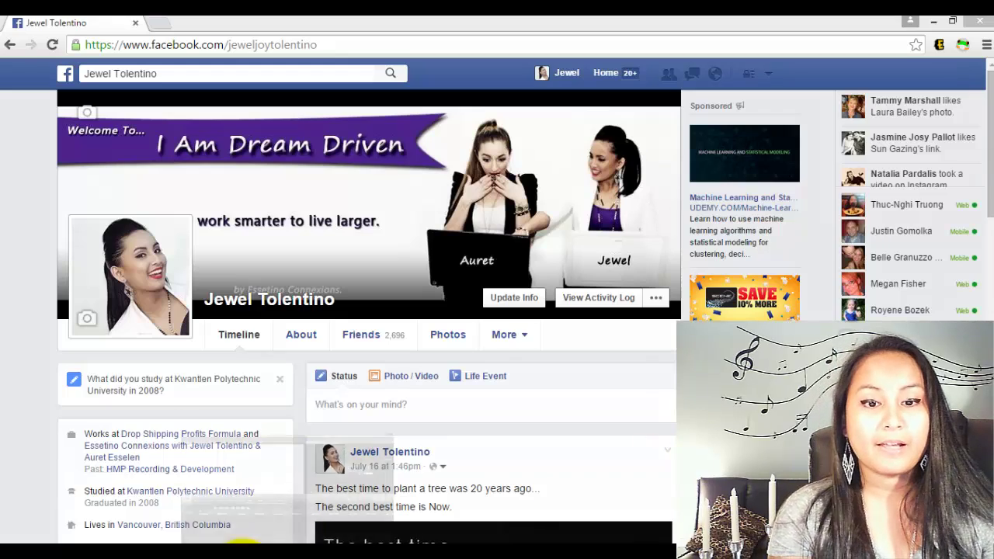
- Switch from the Facebook page in Chrome to the empty untitled Camtasia Studio project
click(287, 513)
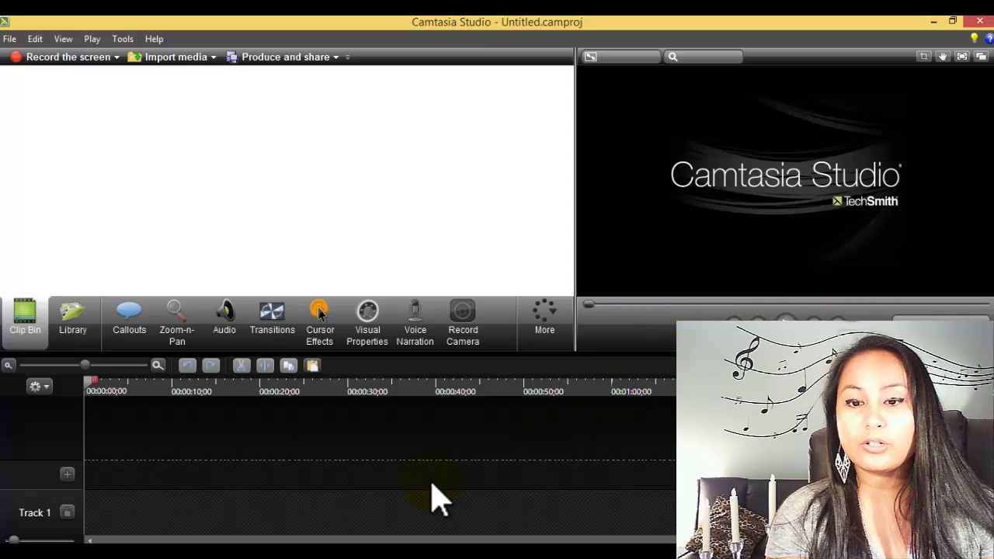
- Import the How to create a facebook fan page recording from the 30 Tutorial Videos folder
click(147, 56)
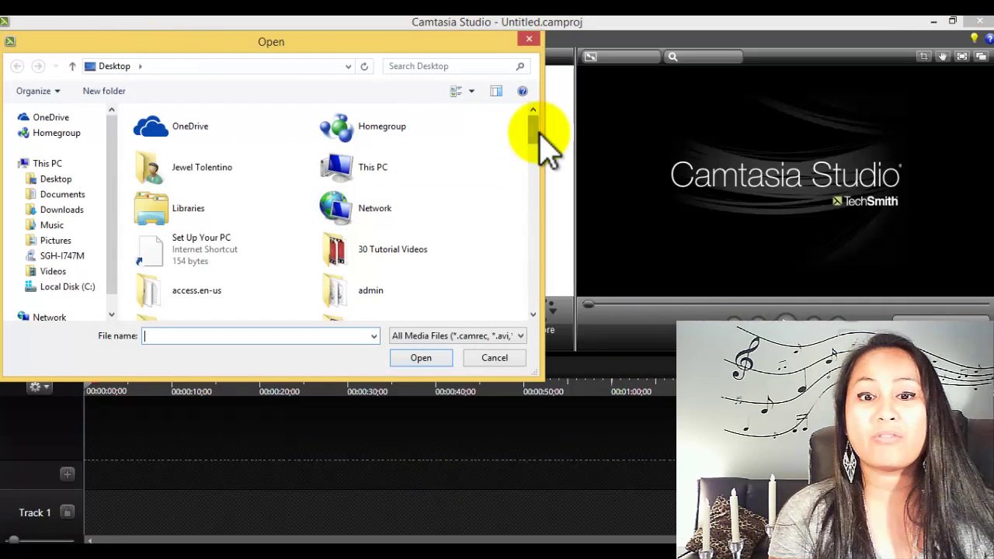
scroll(539, 140, down, 1)
scroll(540, 145, down, 1)
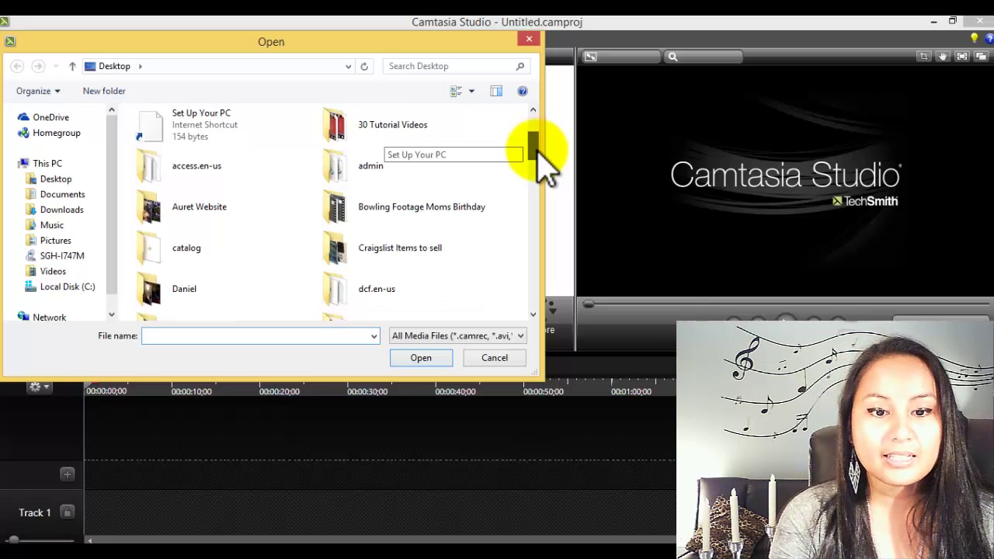
scroll(539, 149, down, 2)
scroll(539, 154, down, 2)
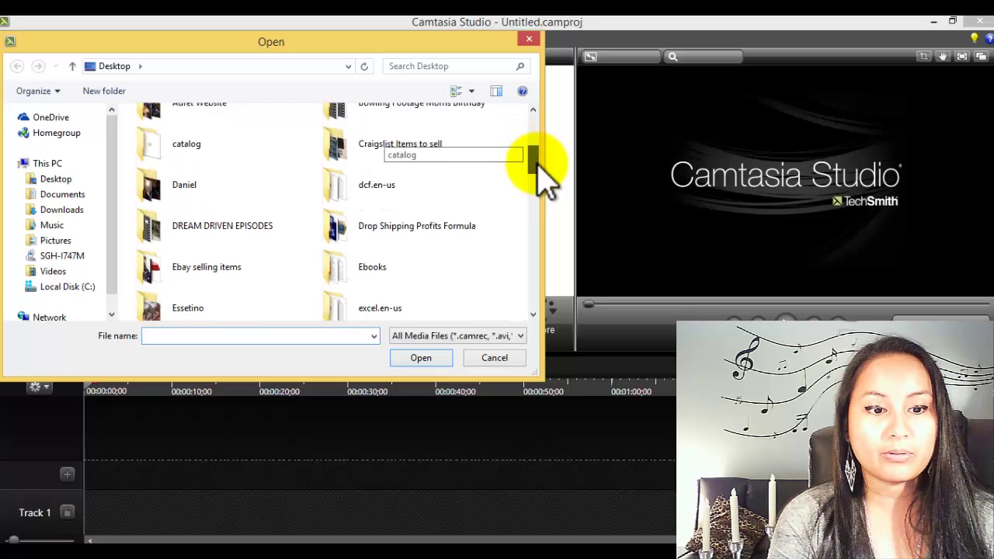
scroll(539, 154, up, 3)
scroll(539, 152, up, 1)
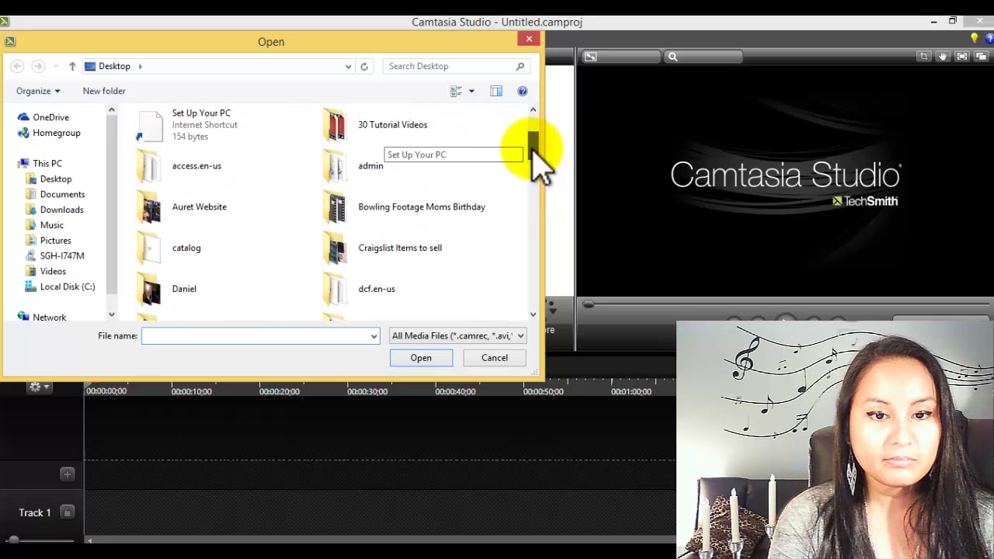
double_click(436, 140)
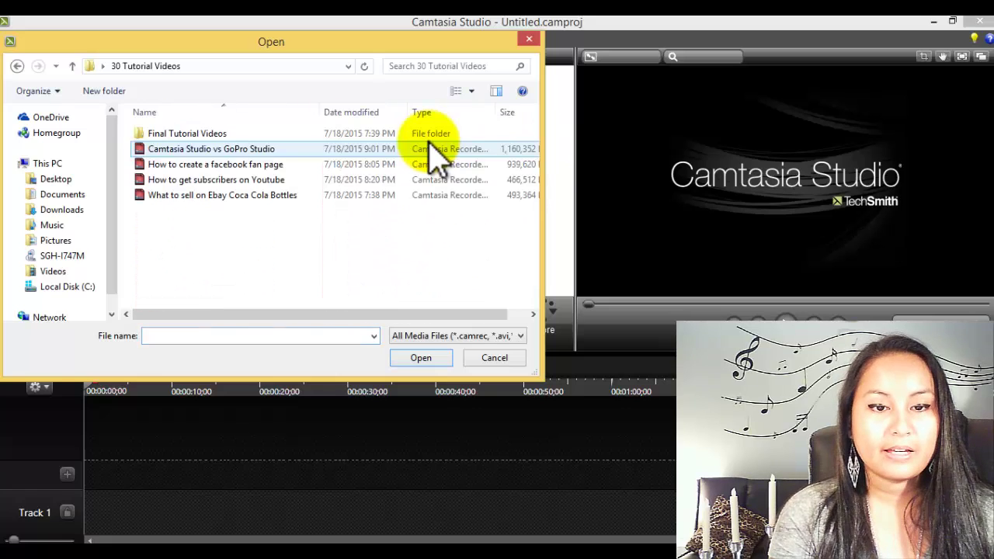
double_click(196, 166)
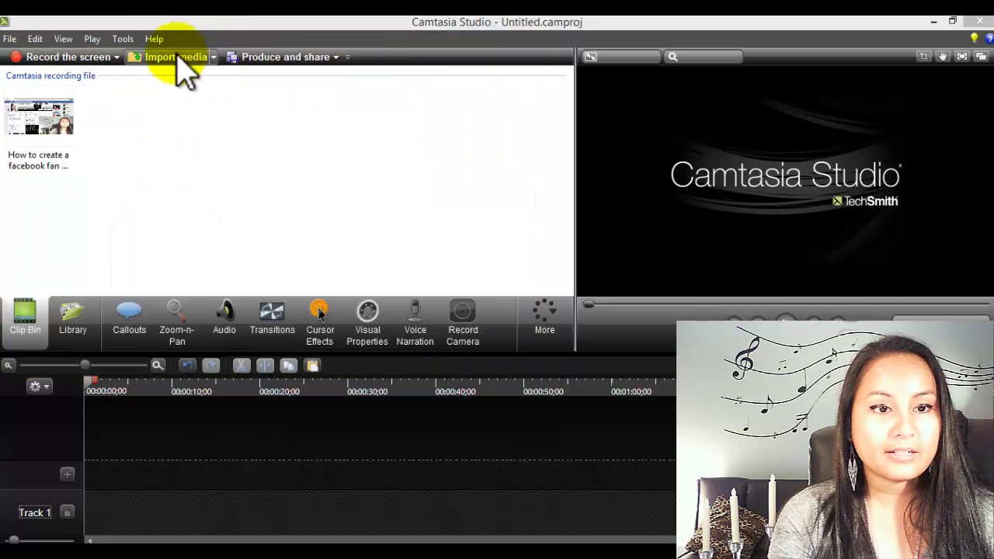
- Search the Desktop for 'intro' and import Essetino New Intro.mp4 into the clip bin
click(173, 59)
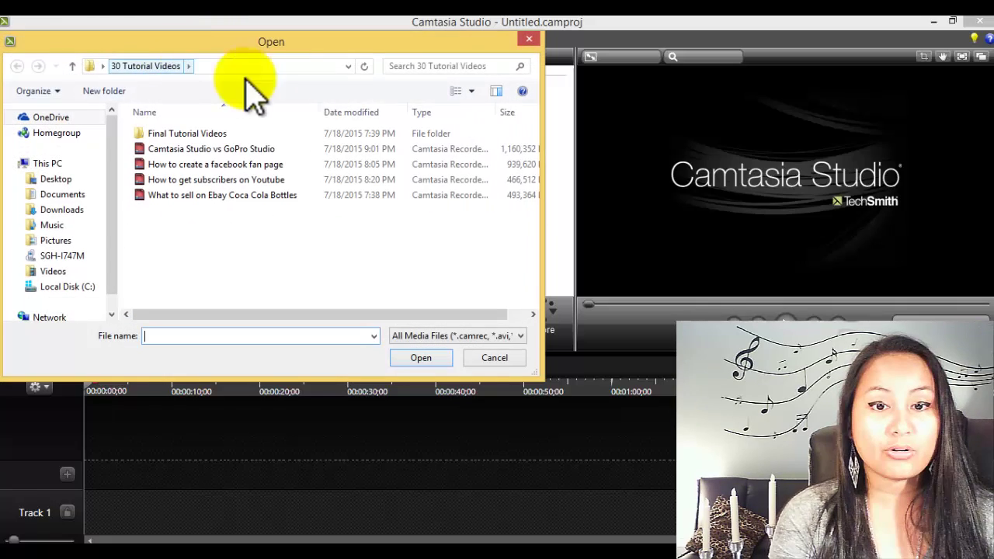
click(403, 66)
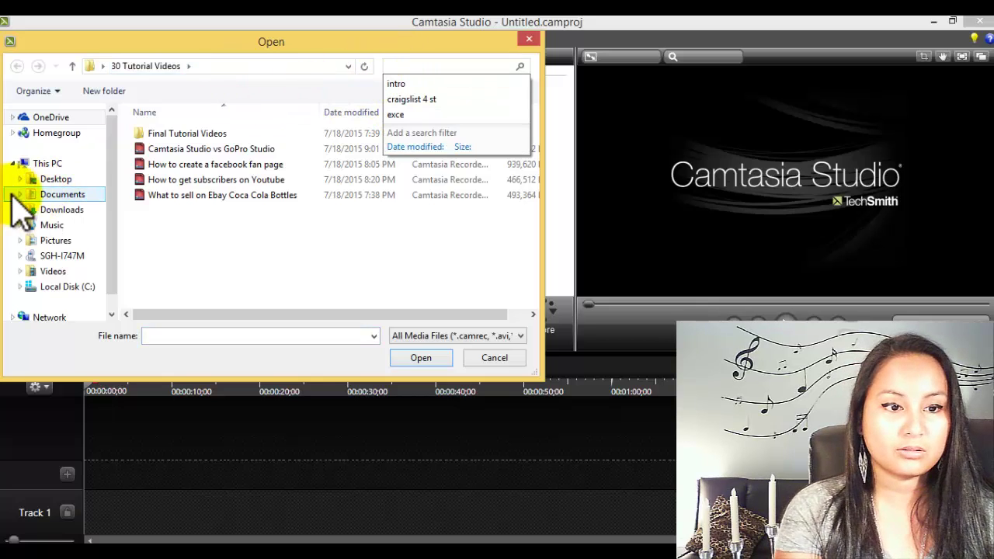
click(48, 181)
click(426, 66)
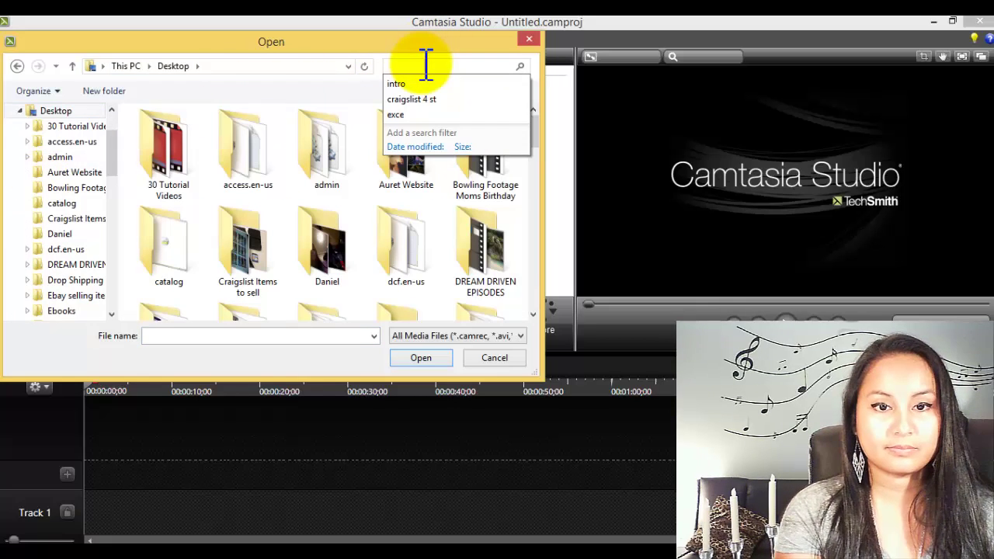
text(in)
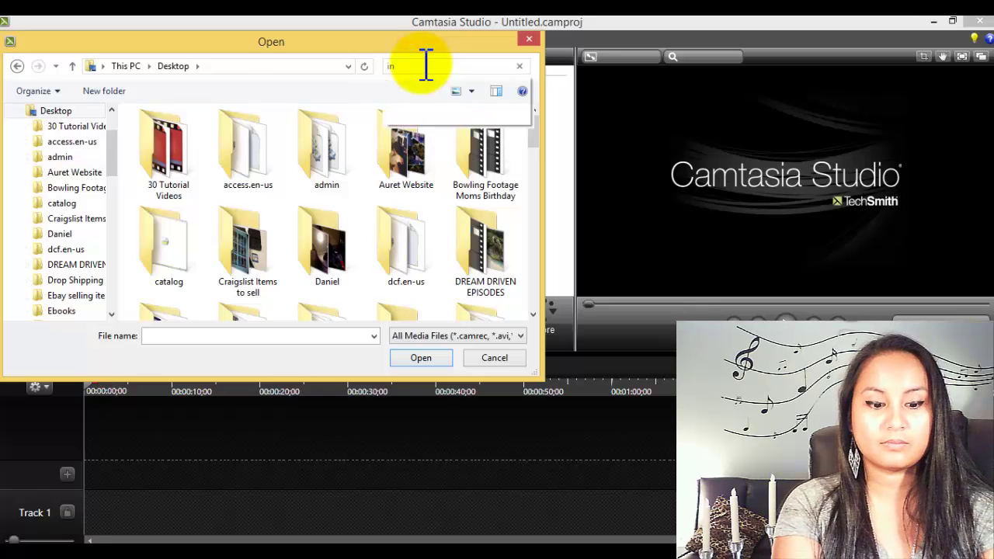
text(tro)
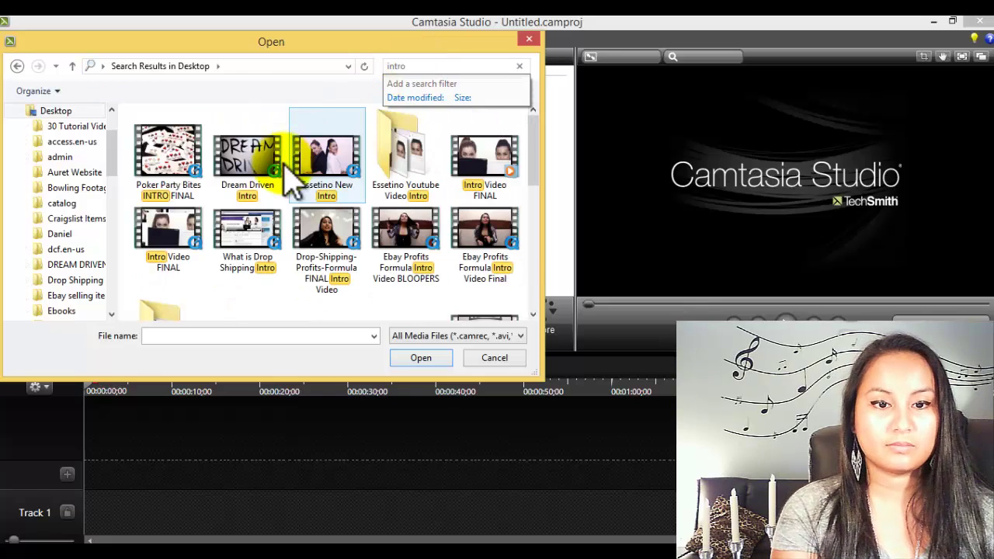
double_click(318, 185)
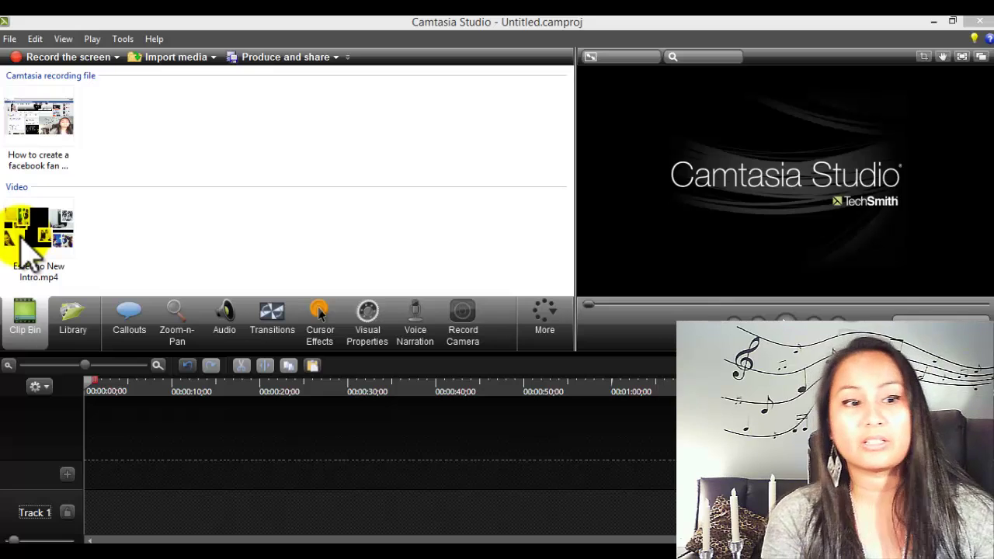
- Place the Essetino New Intro clip at the start of Track 1 with 1280 x 720 editing dimensions
drag(27, 249, 93, 516)
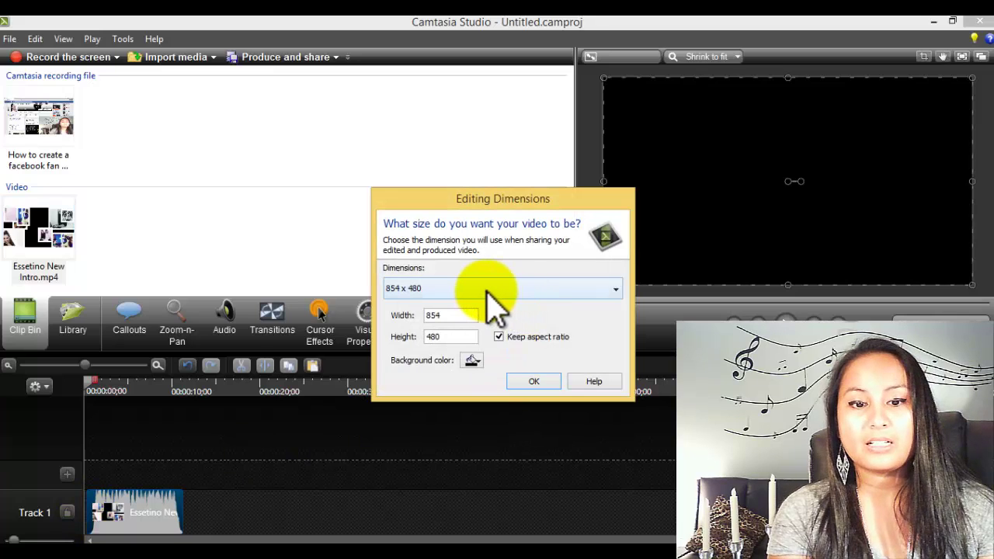
click(491, 294)
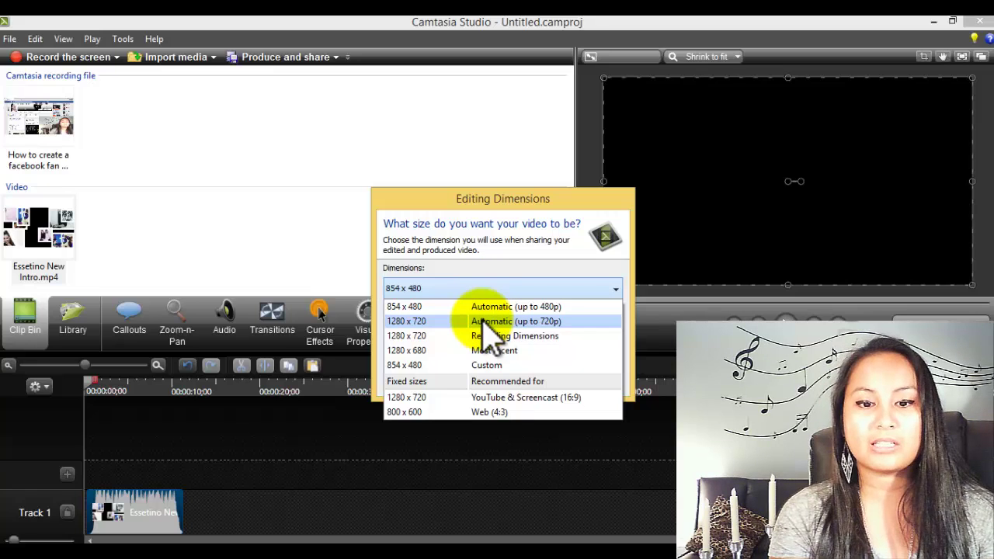
click(485, 321)
click(541, 386)
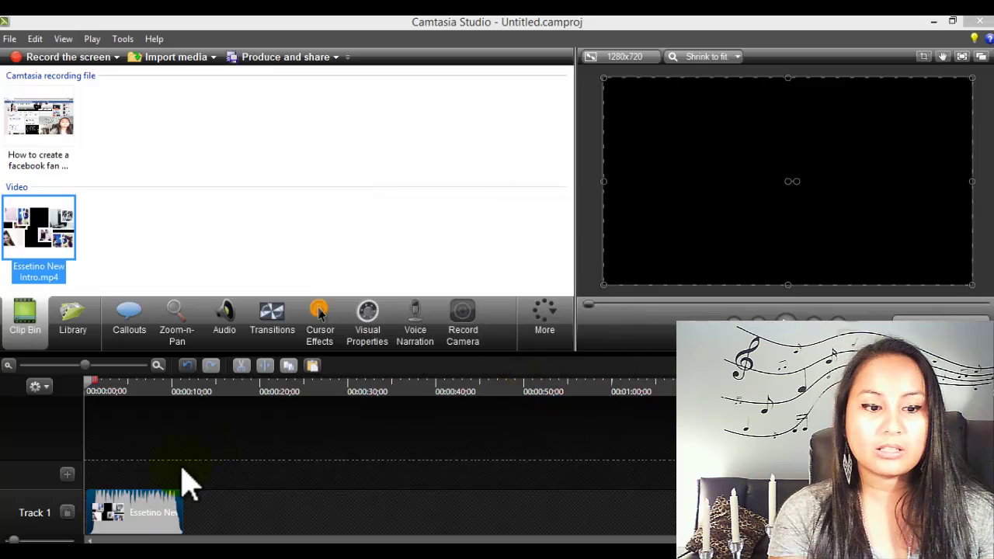
drag(190, 483, 137, 528)
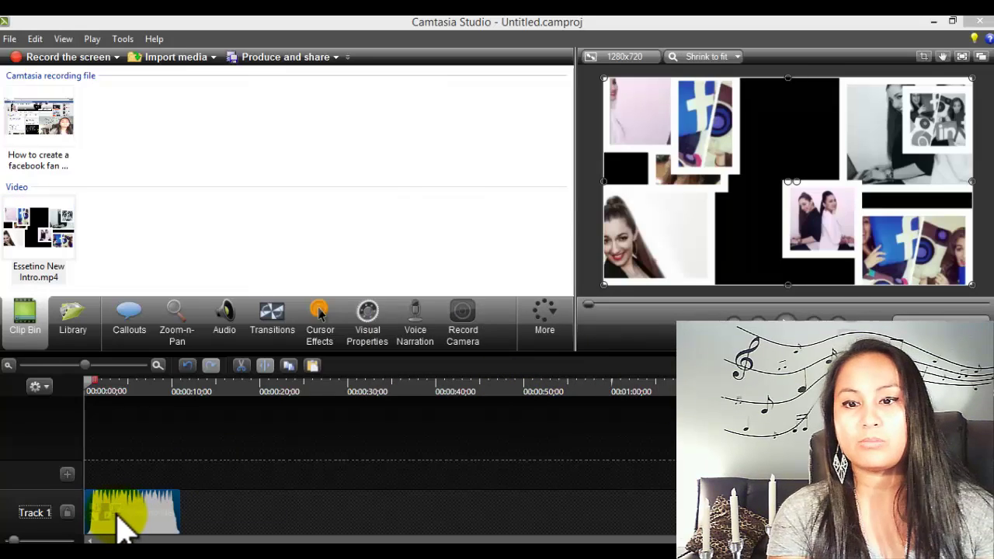
- Drag the fan page recording onto the timeline so it starts right after the intro, at 0:11
click(587, 233)
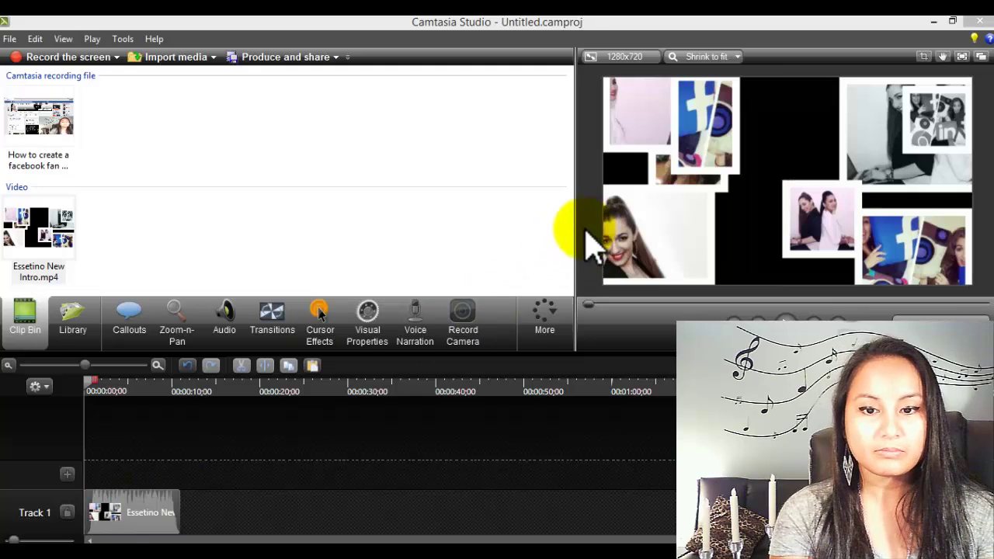
click(103, 516)
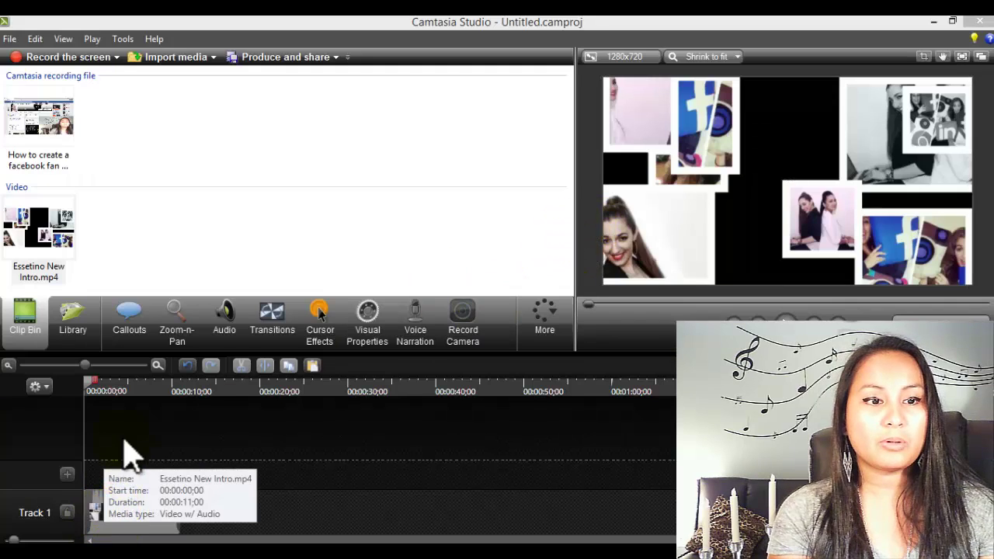
click(43, 113)
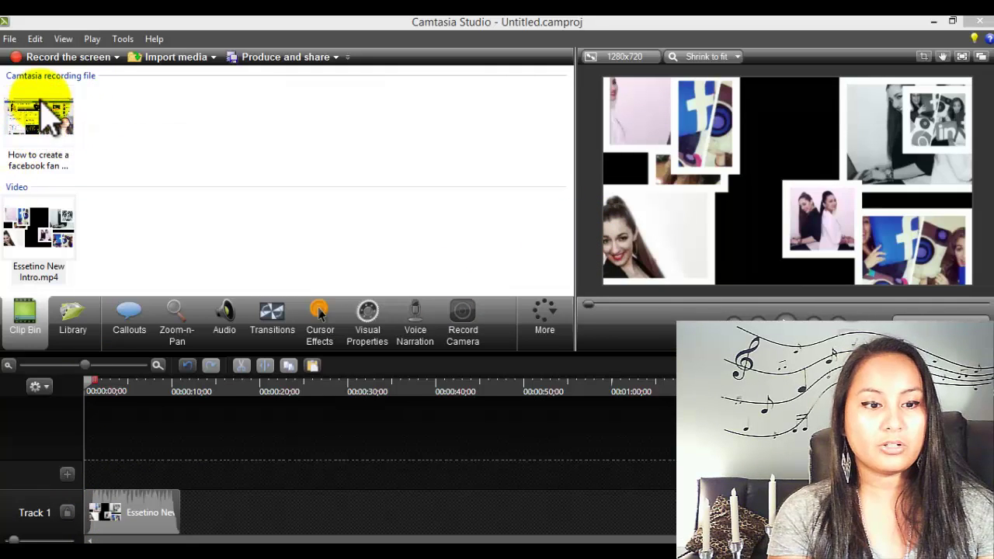
drag(43, 101, 211, 506)
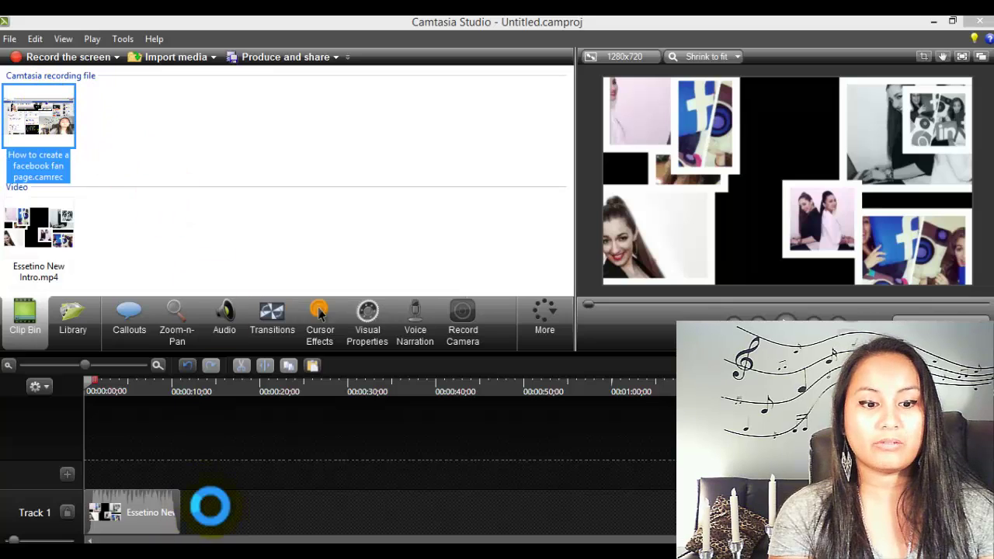
click(333, 437)
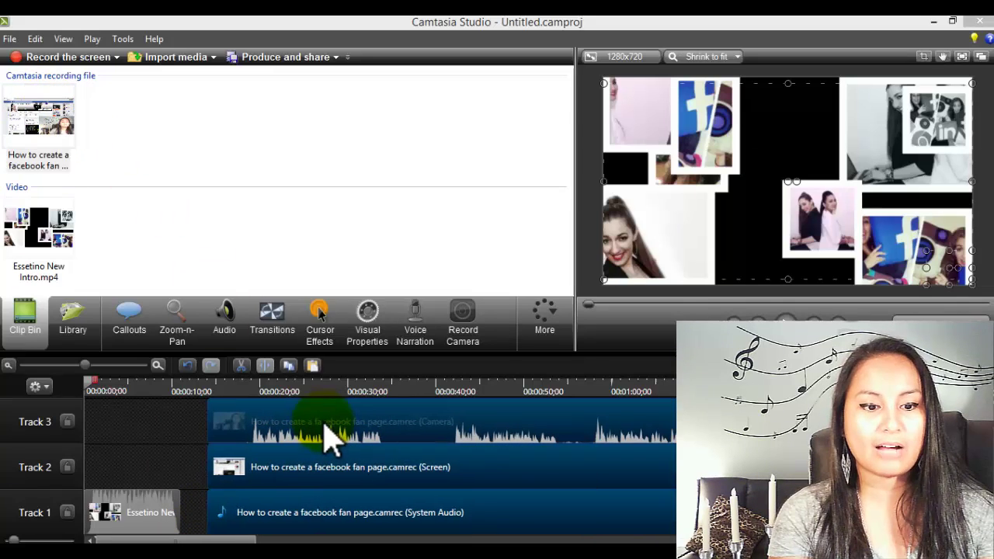
drag(332, 437, 342, 458)
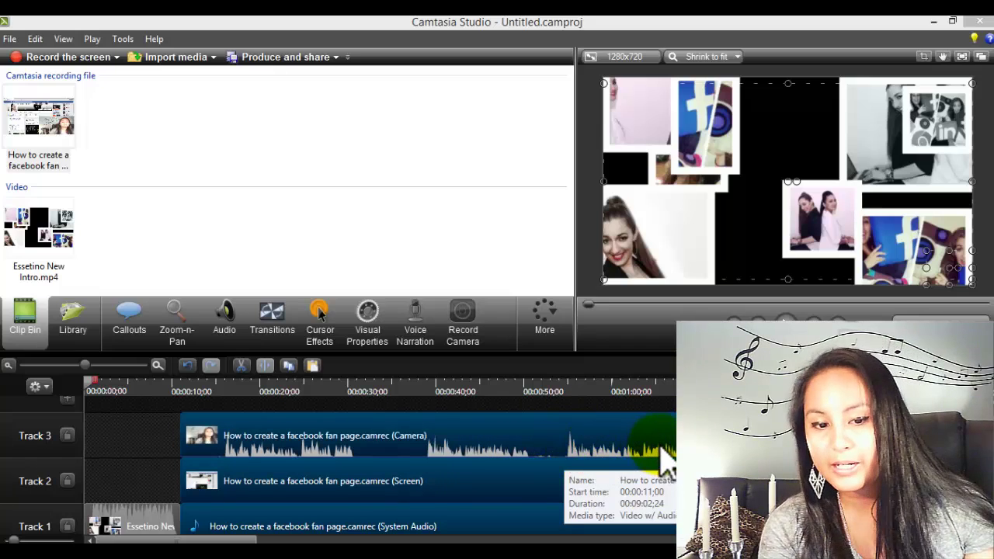
- Review playback around 00:00:54, zoom the timeline in, and park the playhead at 00:00:55
click(560, 391)
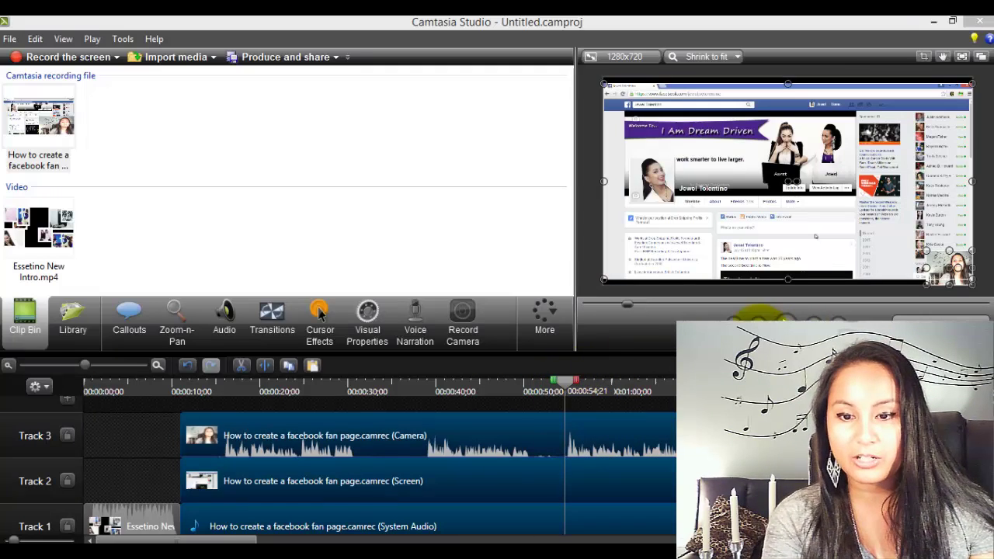
click(786, 319)
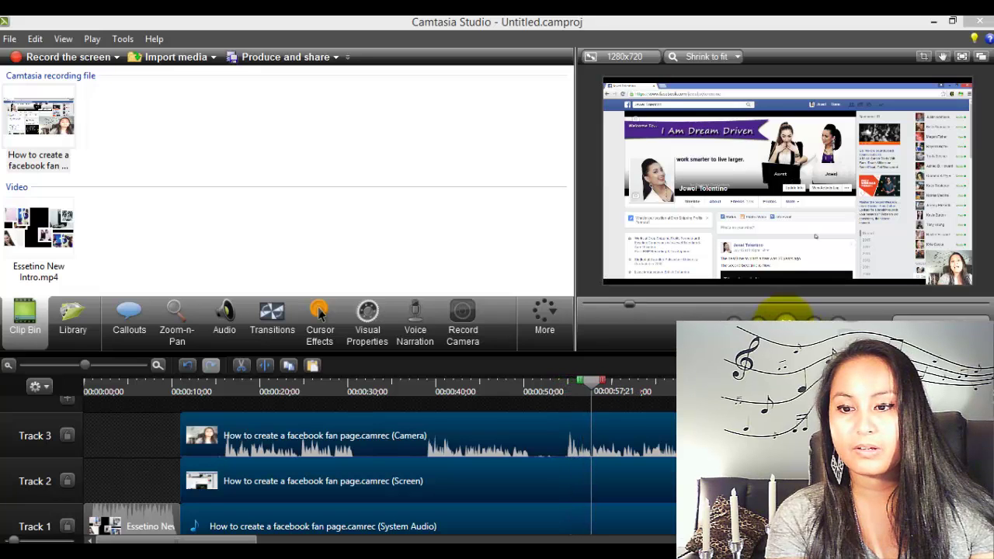
click(786, 318)
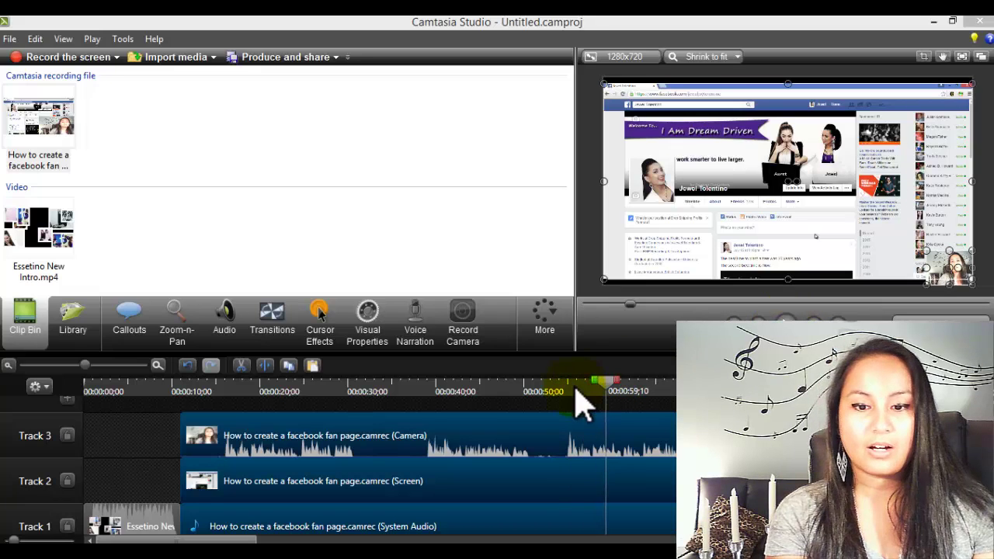
drag(606, 388, 568, 388)
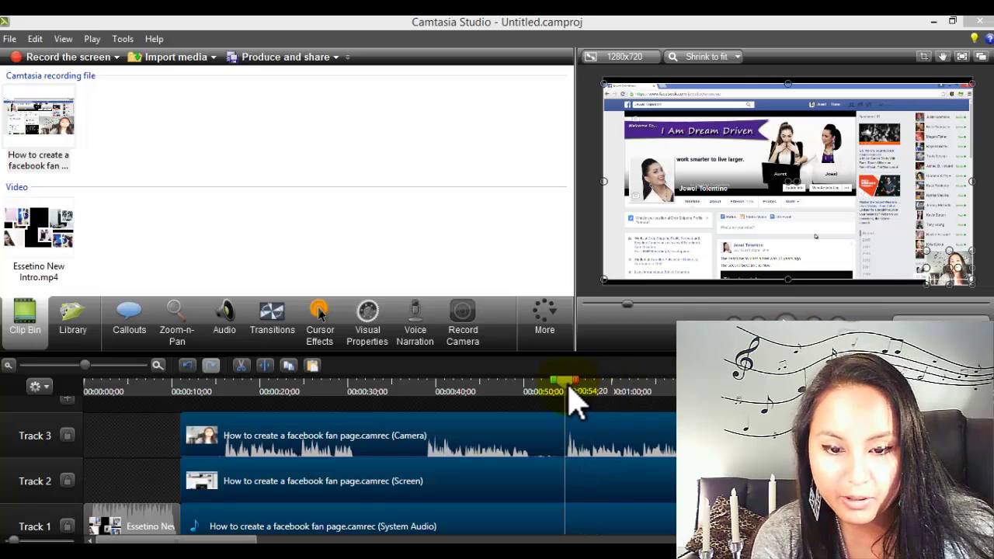
click(158, 371)
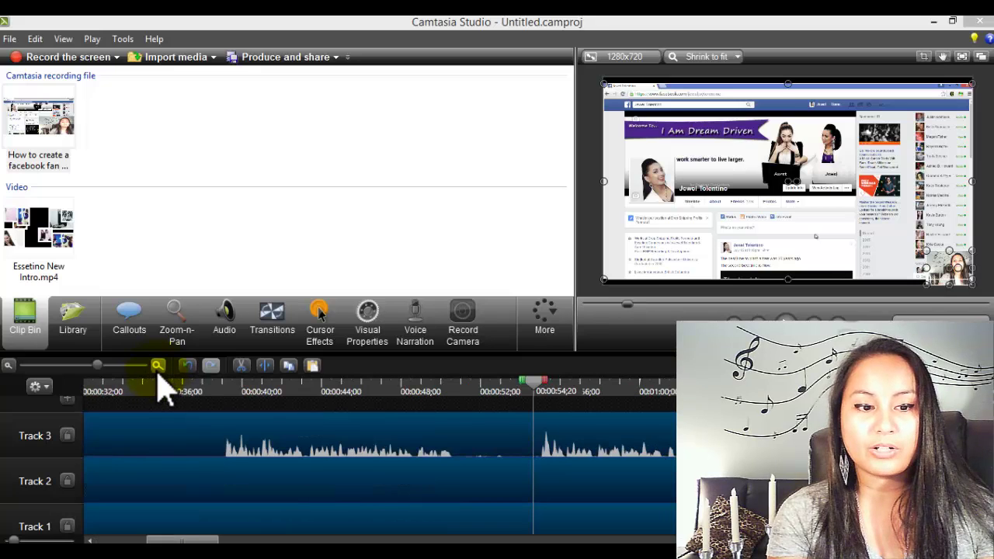
click(159, 370)
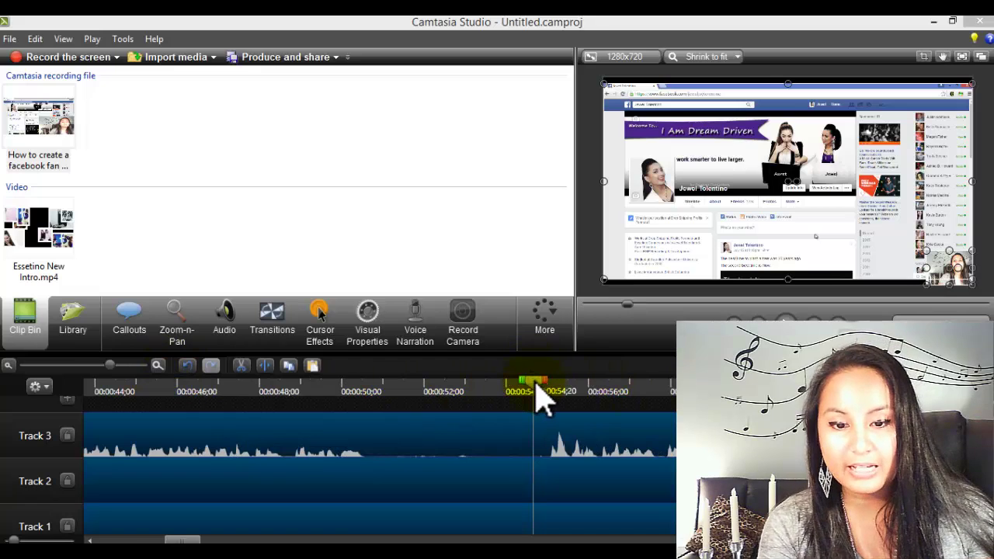
drag(535, 386, 544, 386)
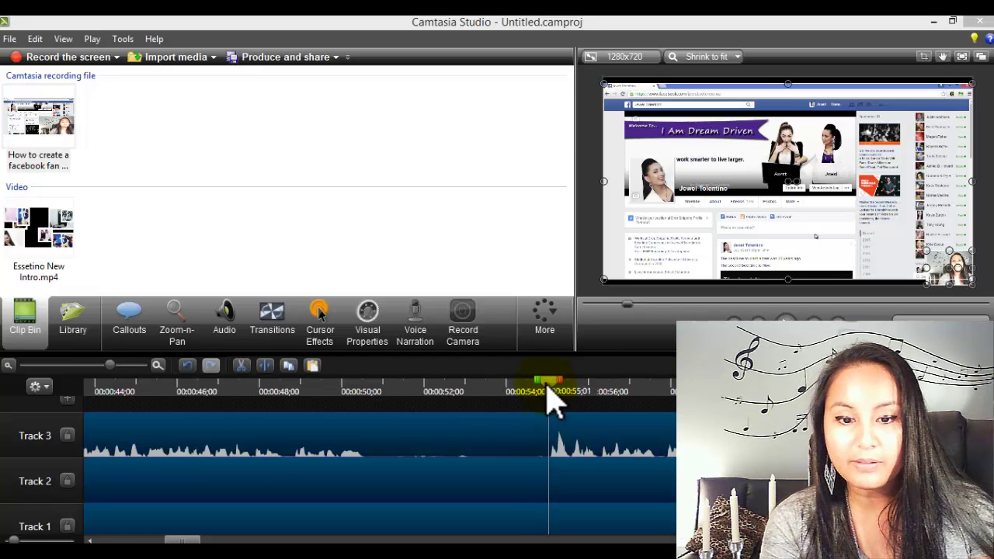
- Split all three tracks at 00:00:55 and delete the parts before the cut
click(264, 366)
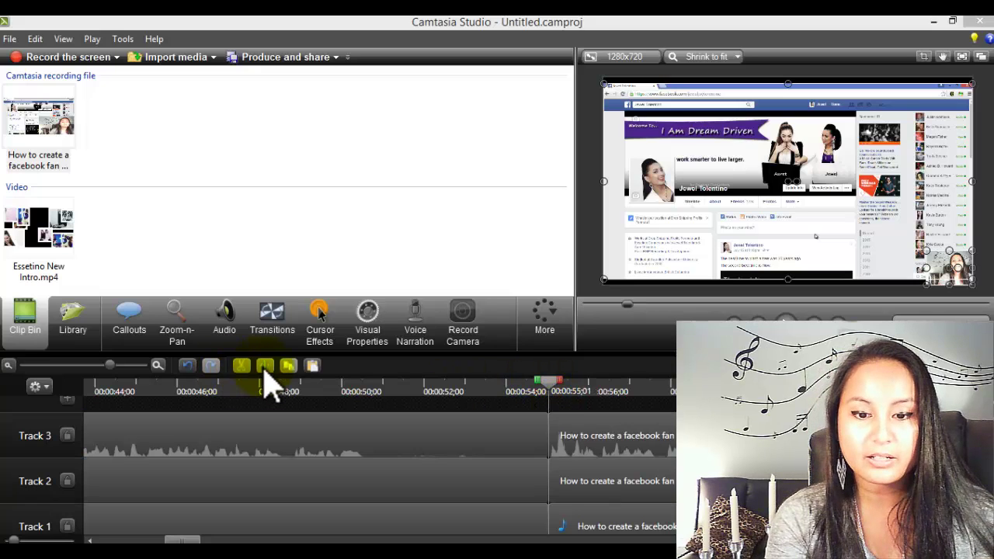
click(347, 458)
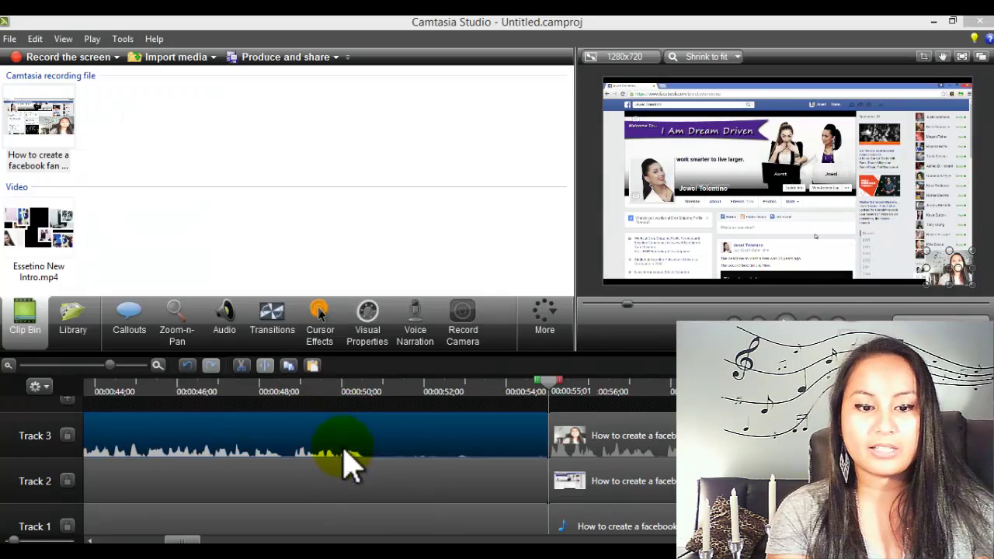
ctrl+click(344, 489)
ctrl+click(346, 528)
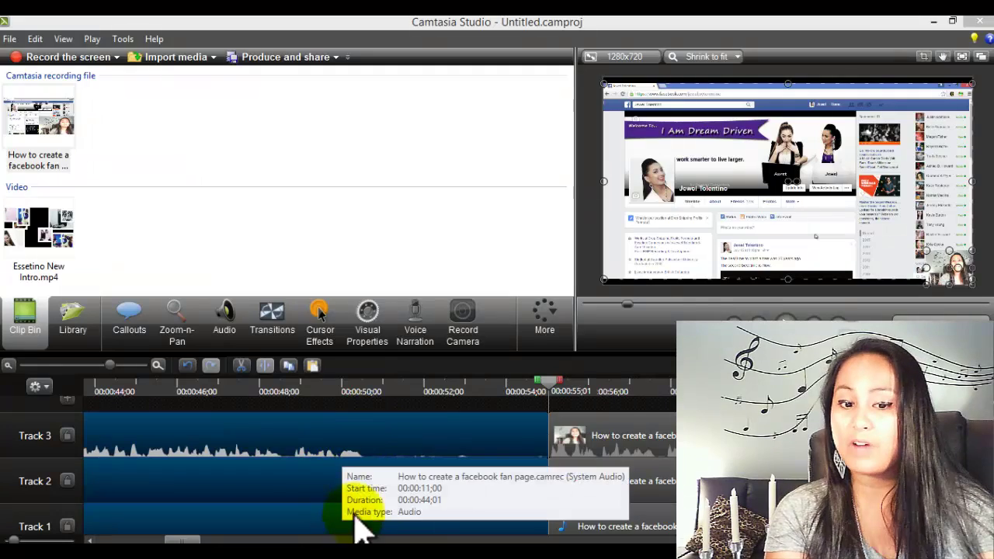
click(448, 409)
key(Delete)
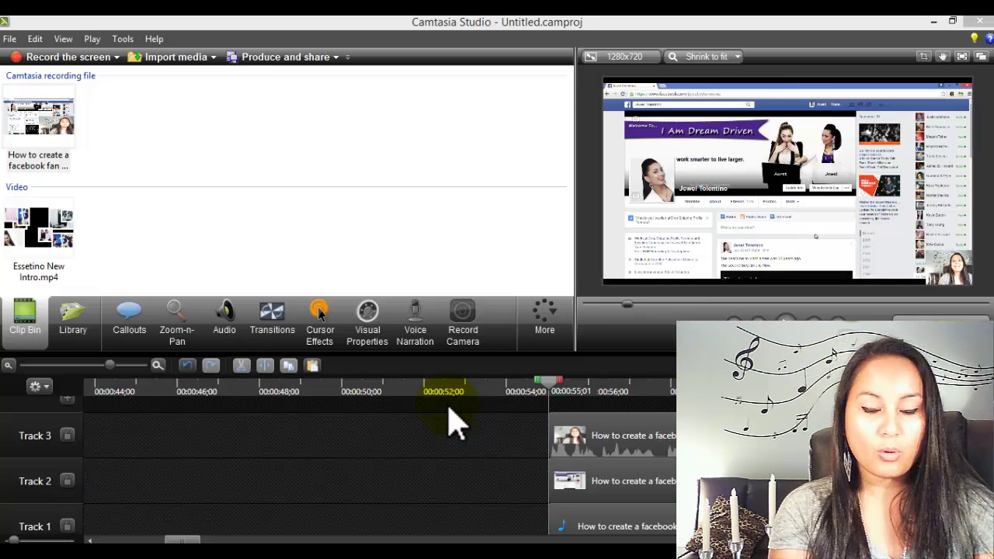
- Select the remaining recording clips on Tracks 3, 2 and 1
click(623, 450)
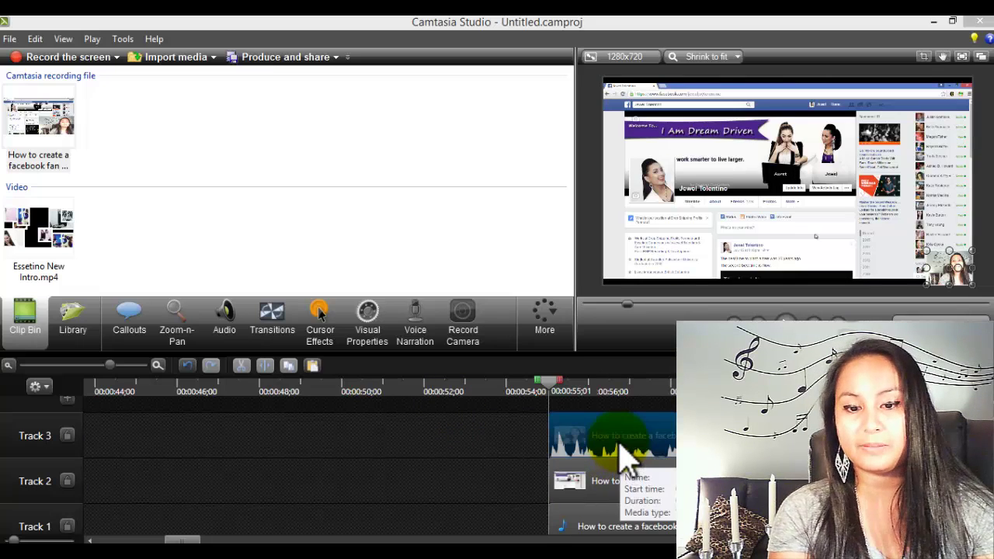
ctrl+click(626, 488)
ctrl+click(621, 523)
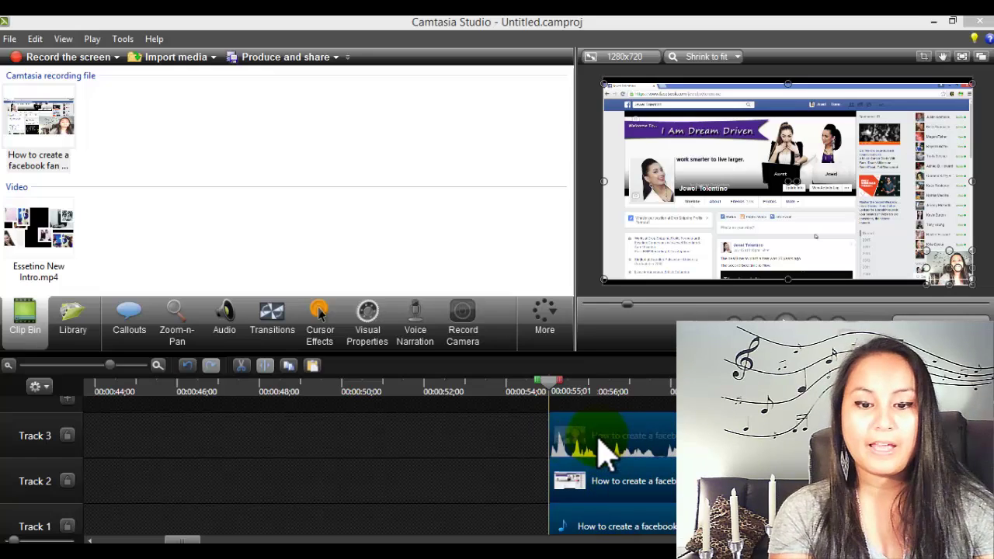
- Slide the trimmed recording clips left against the intro, then play from 00:00:10 to check
drag(604, 454, 162, 473)
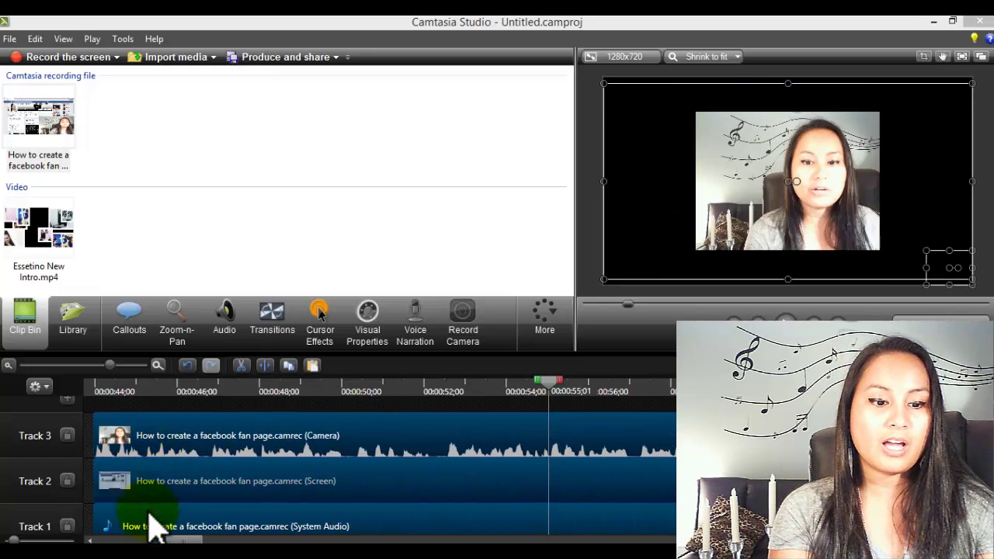
click(155, 539)
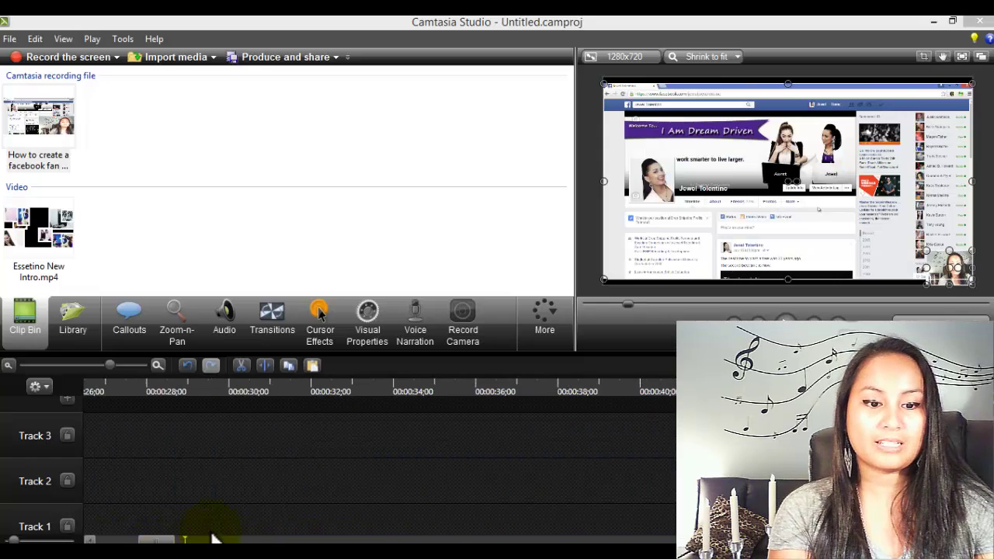
click(7, 366)
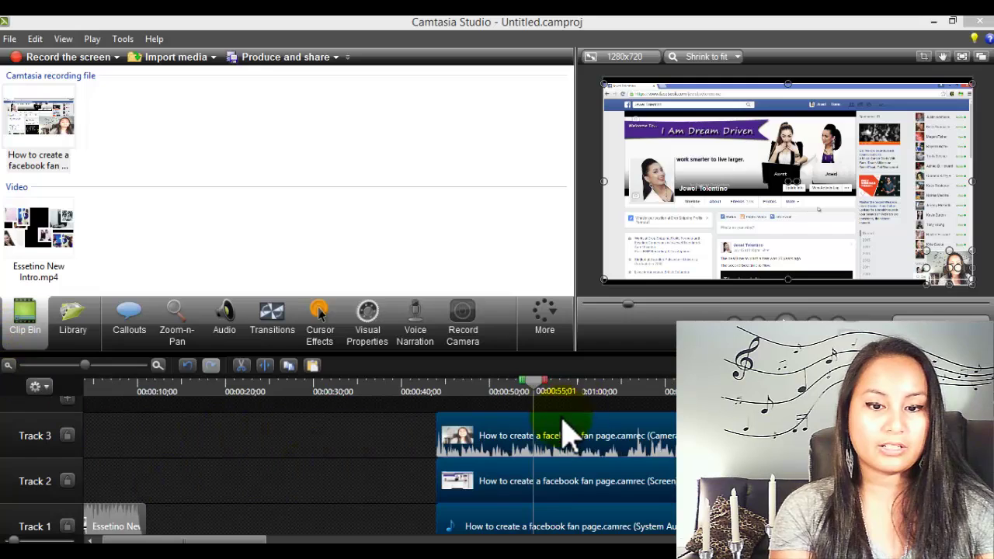
click(528, 449)
drag(530, 442, 242, 458)
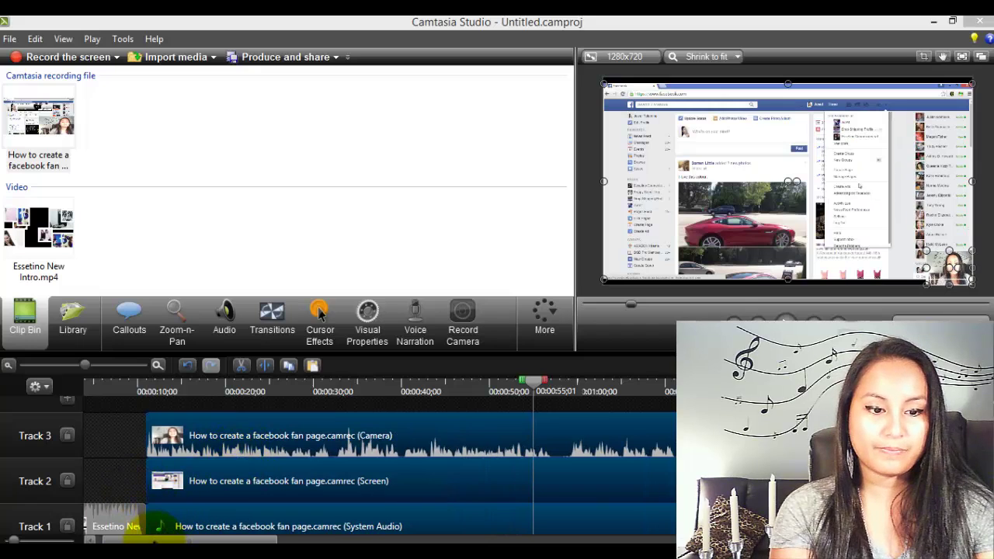
drag(155, 541, 148, 541)
click(174, 390)
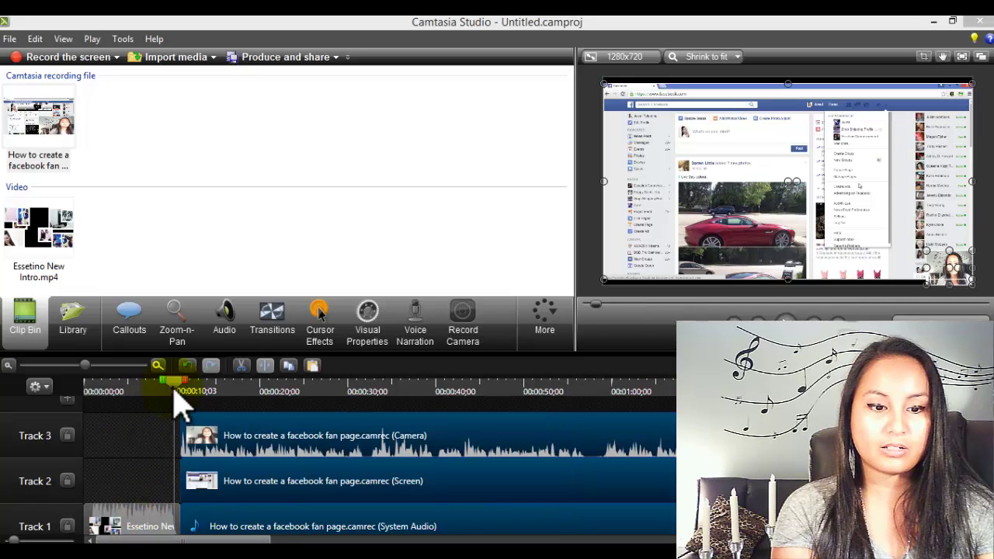
click(786, 319)
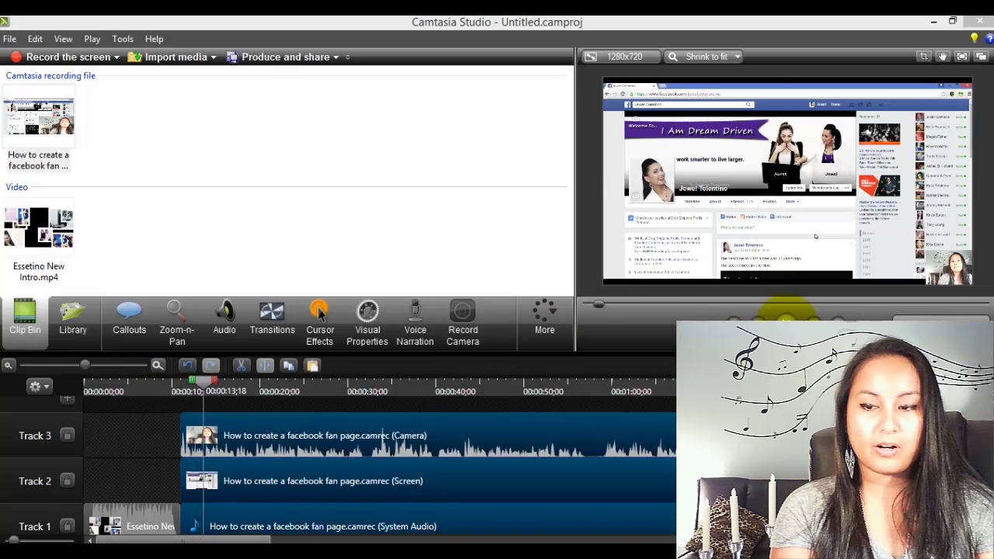
- Drag the corner webcam overlay larger, undoing the accidental screen-recording resizes with Ctrl+Z
click(784, 312)
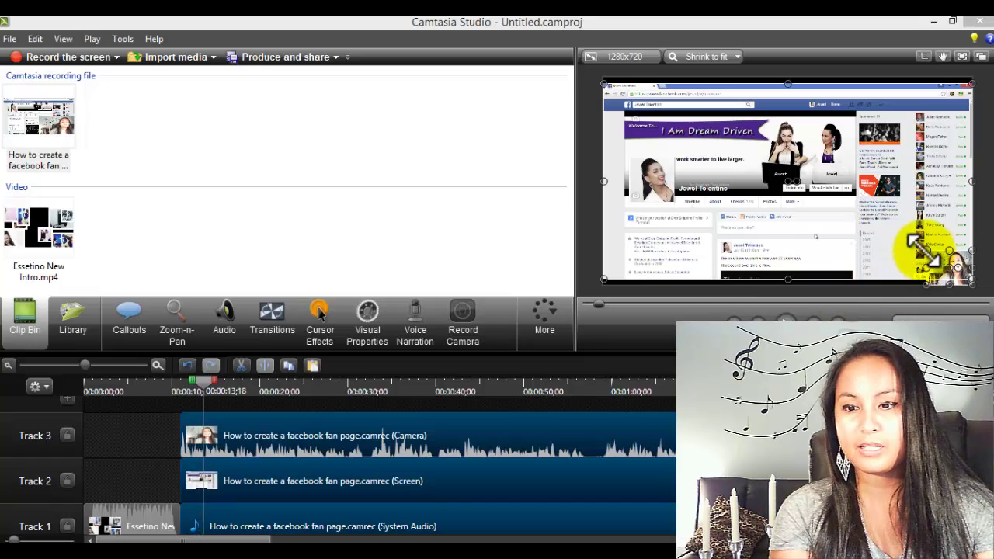
drag(924, 248, 901, 242)
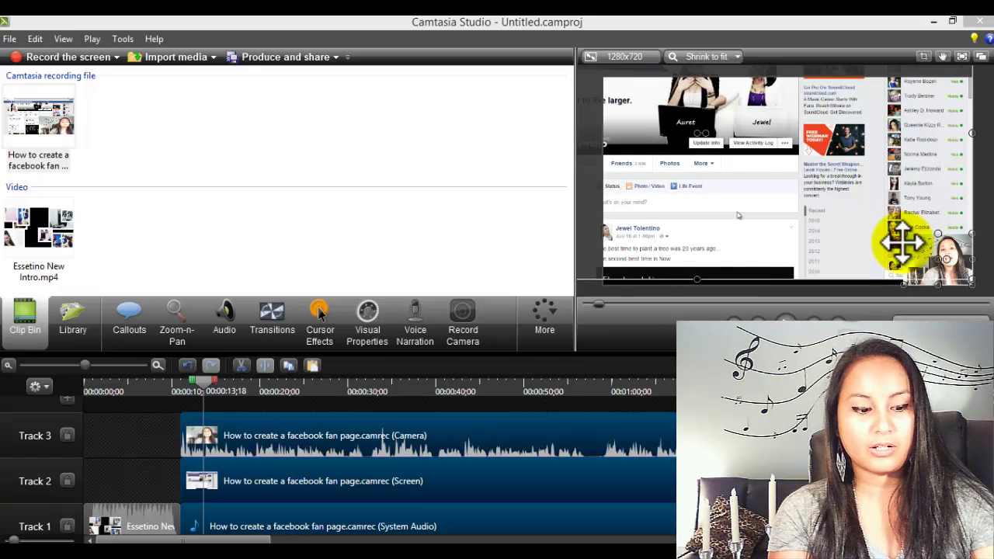
key(ctrl+z)
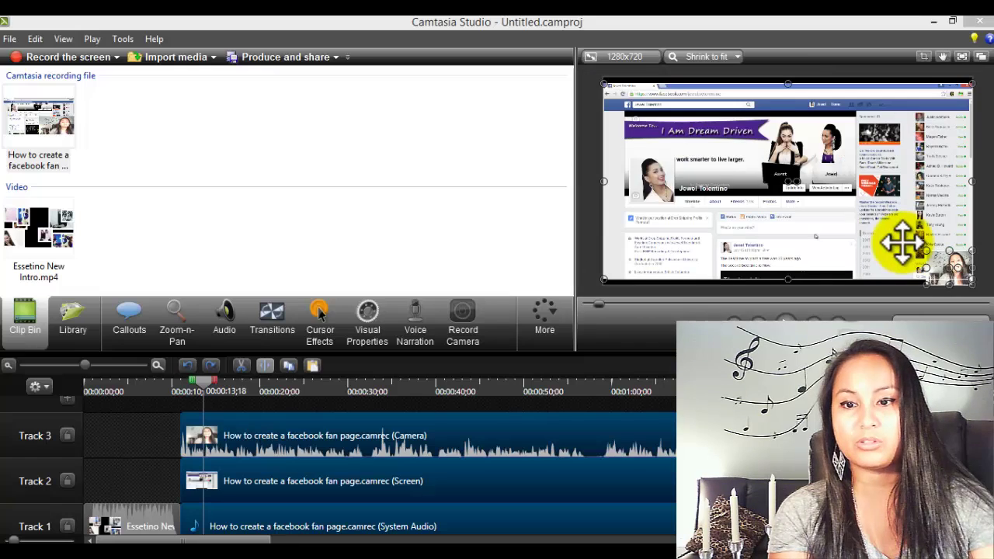
click(927, 250)
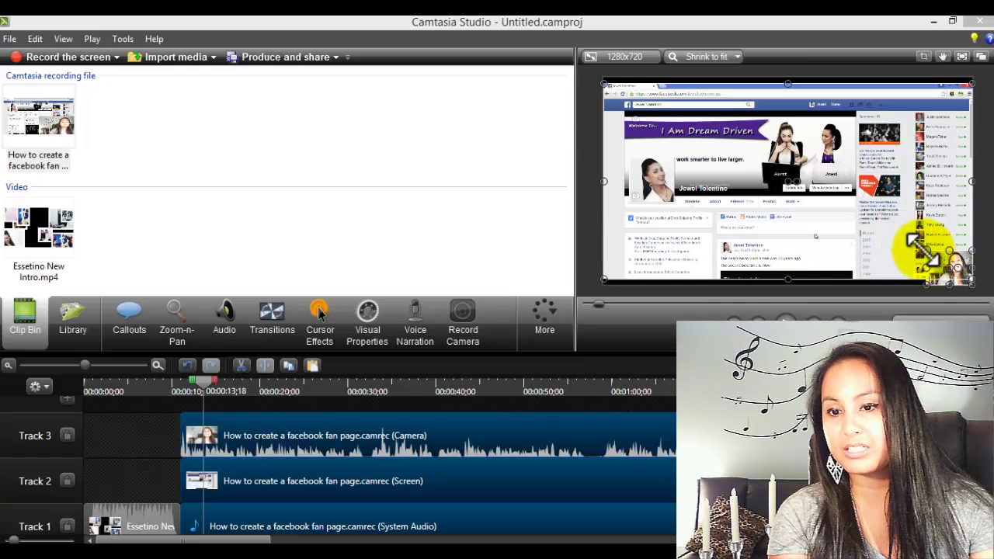
drag(926, 250, 913, 245)
key(ctrl+z)
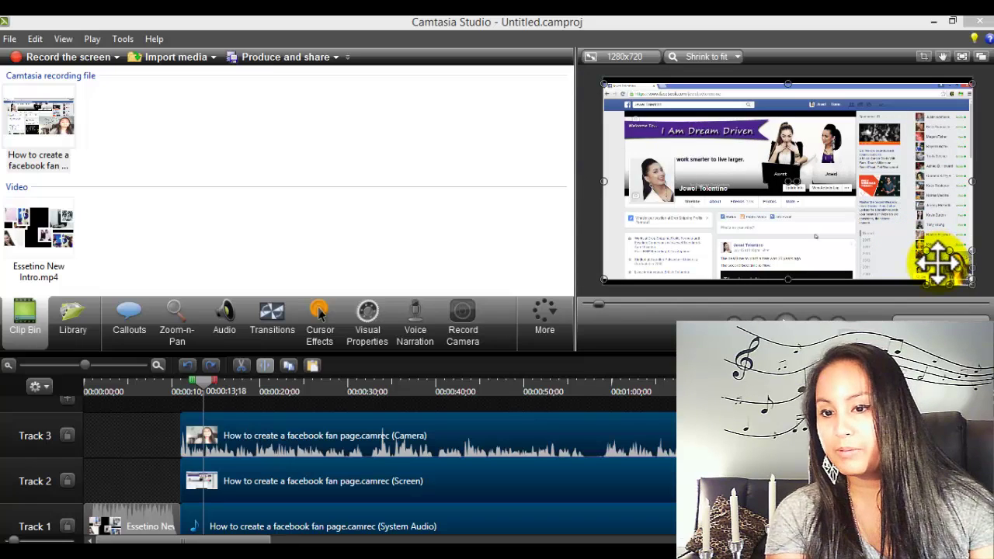
click(937, 264)
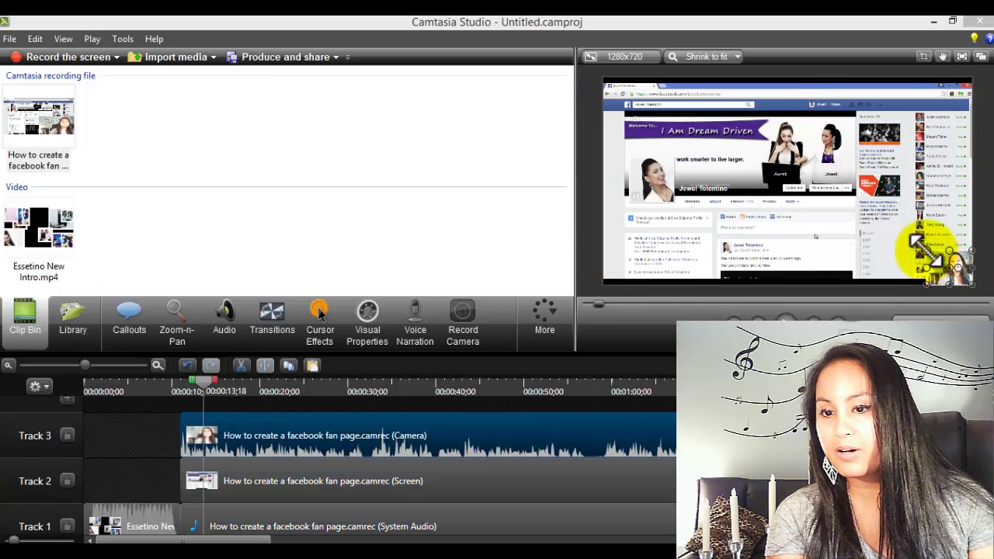
drag(924, 249, 854, 224)
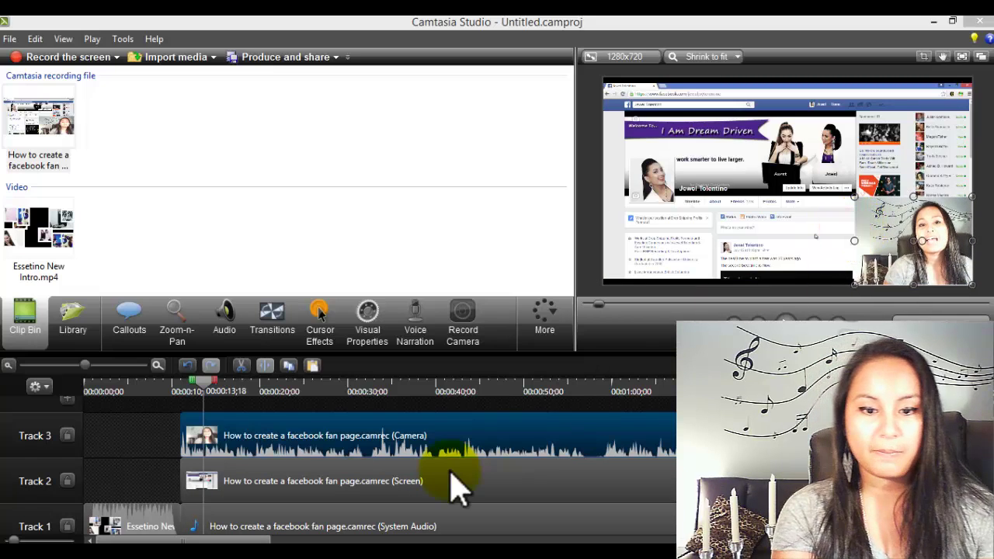
scroll(222, 535, down, 3)
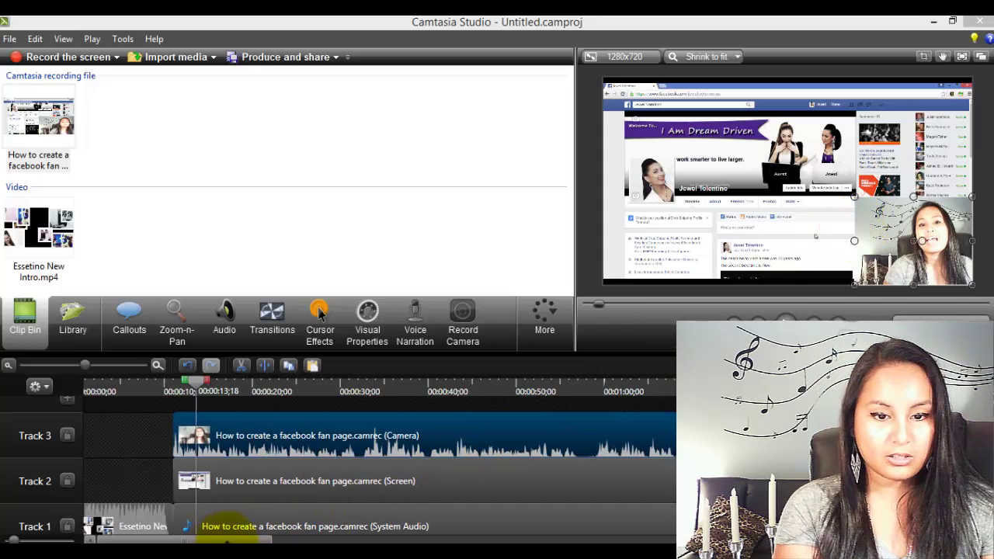
click(263, 487)
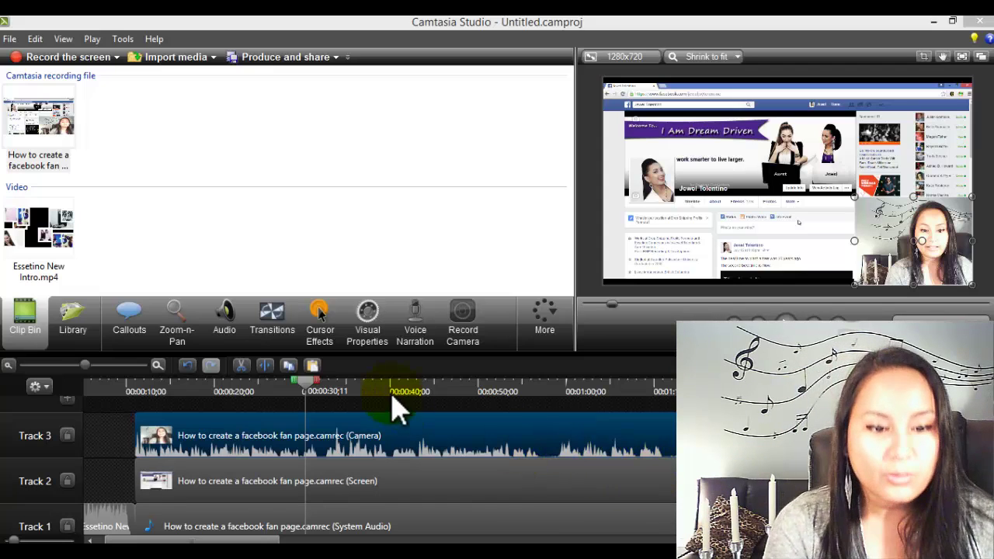
click(281, 388)
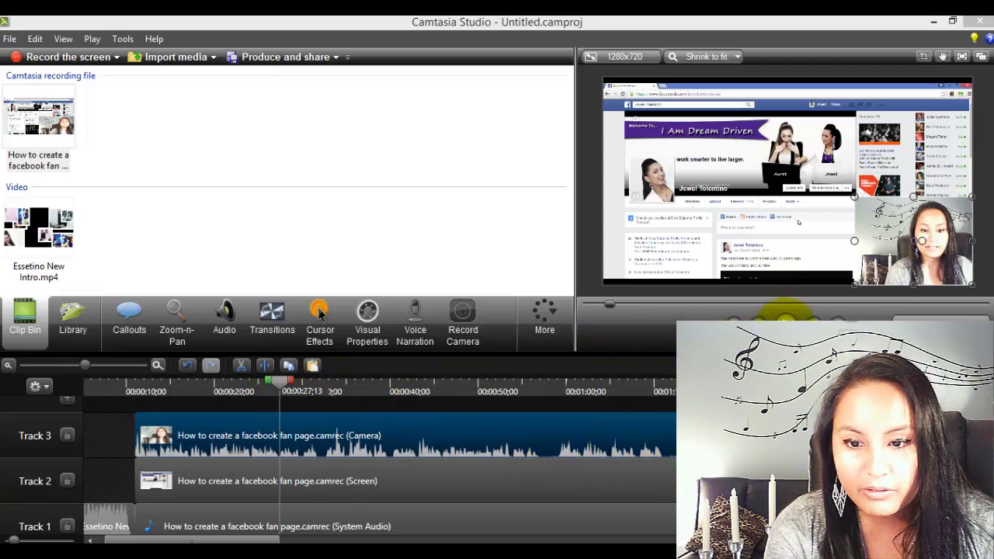
click(786, 319)
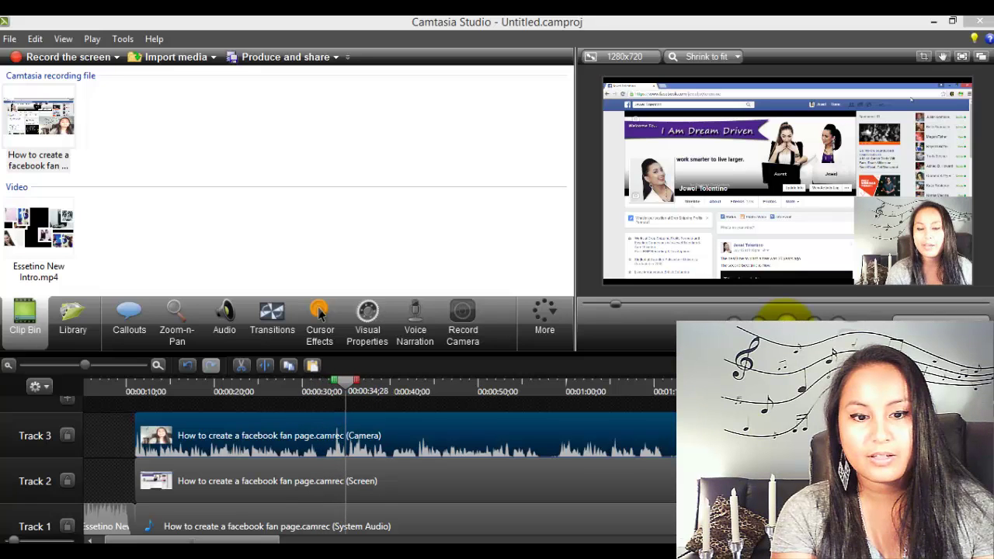
key(space)
drag(344, 392, 301, 400)
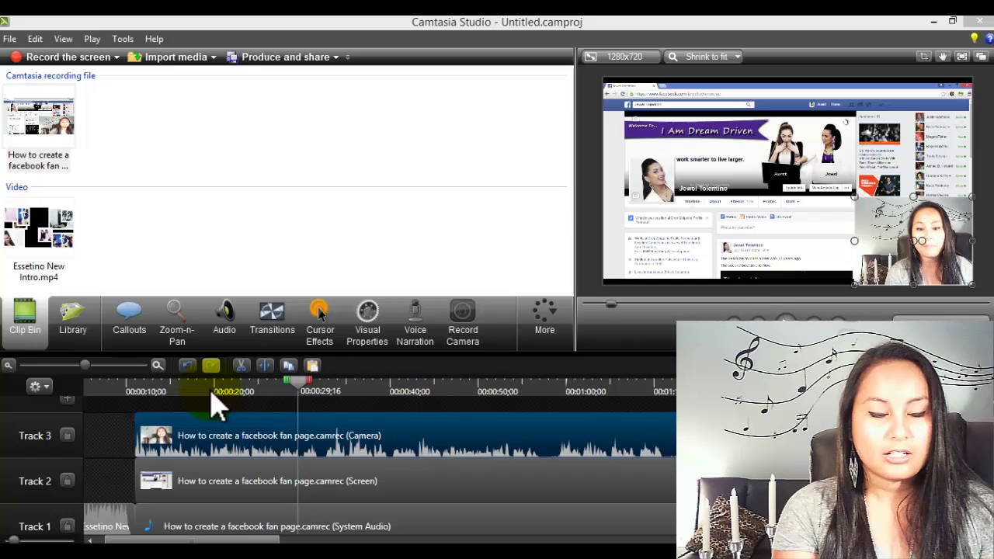
- Zoom the timeline in and split all three tracks at 00:00:29;21
click(157, 366)
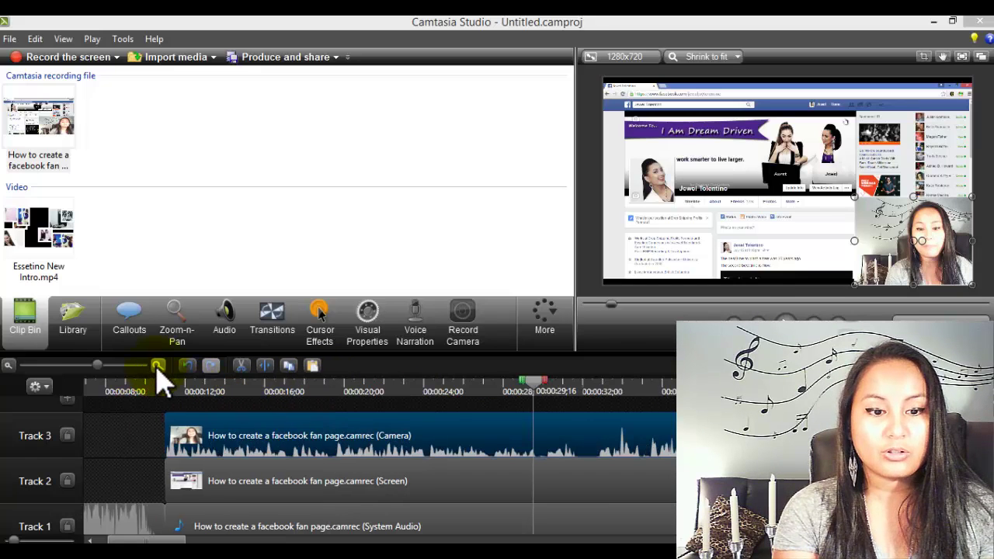
click(157, 365)
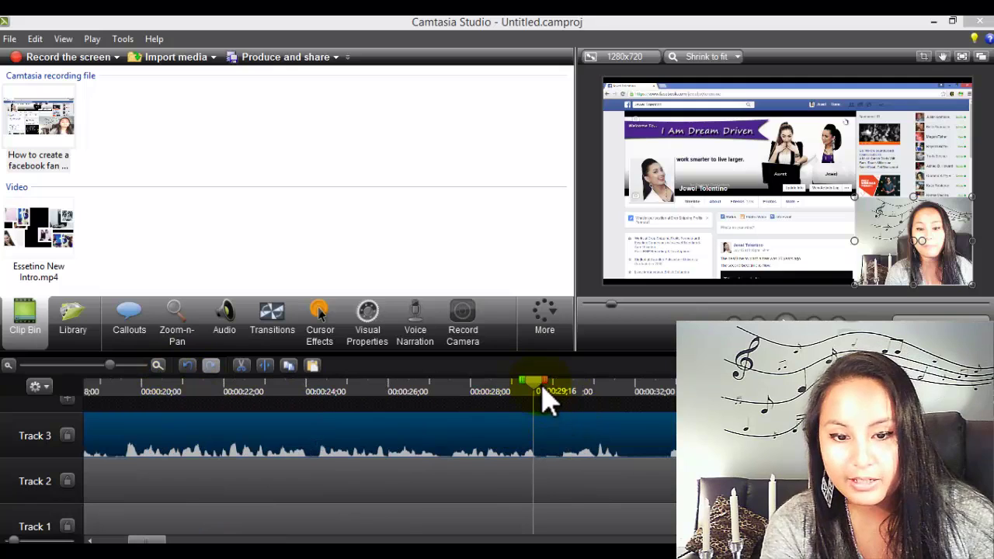
click(472, 452)
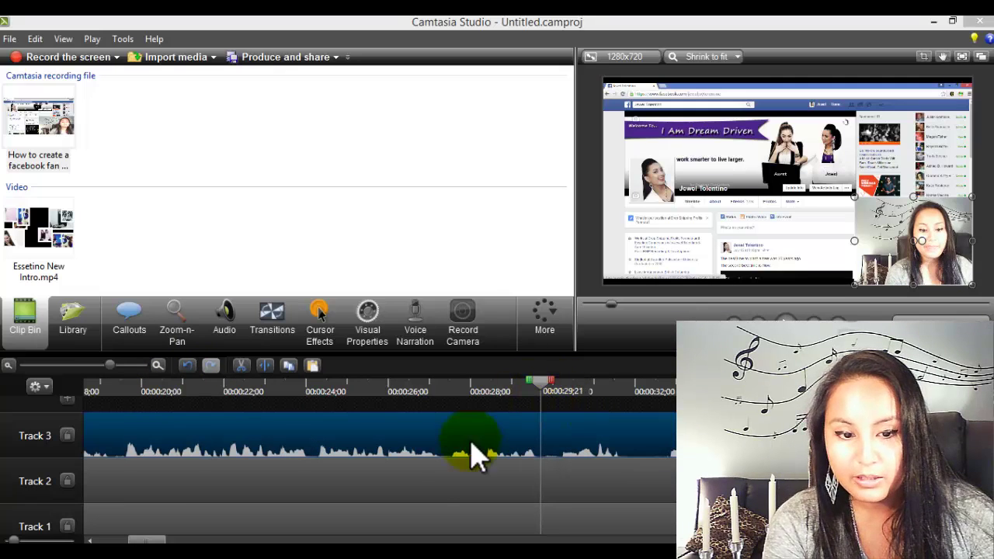
ctrl+click(426, 475)
ctrl+click(422, 526)
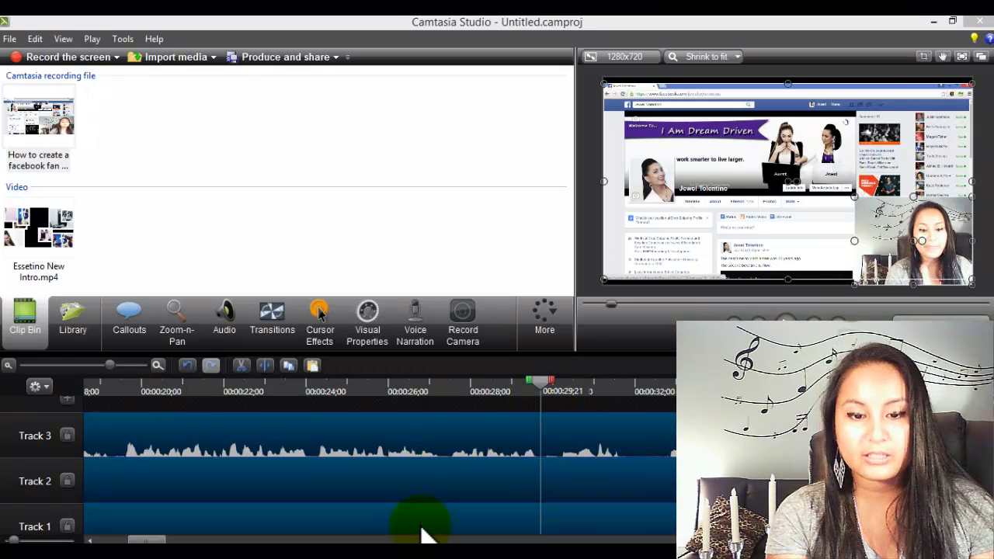
click(265, 365)
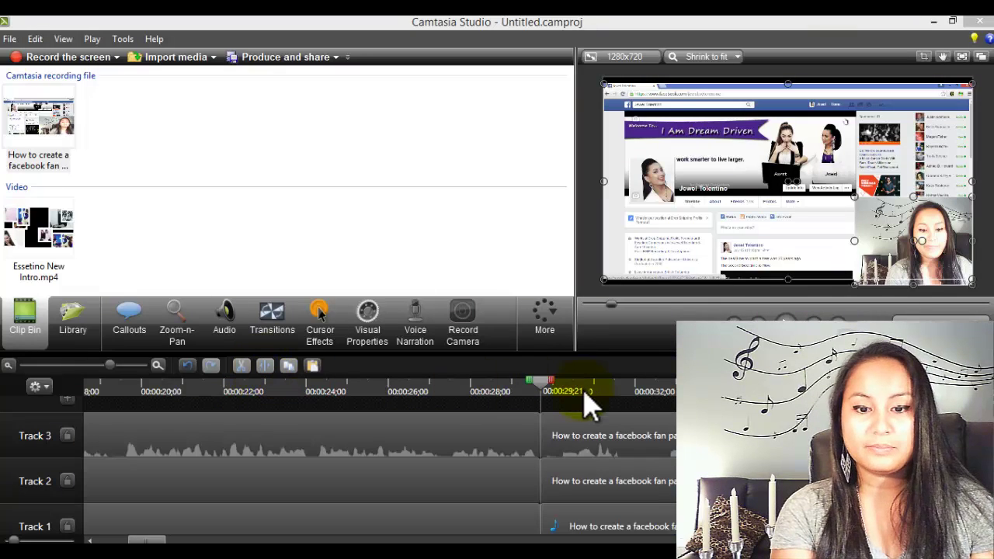
- Split again near 00:00:31 and delete the cut-out stretch on all three tracks
drag(550, 392, 672, 403)
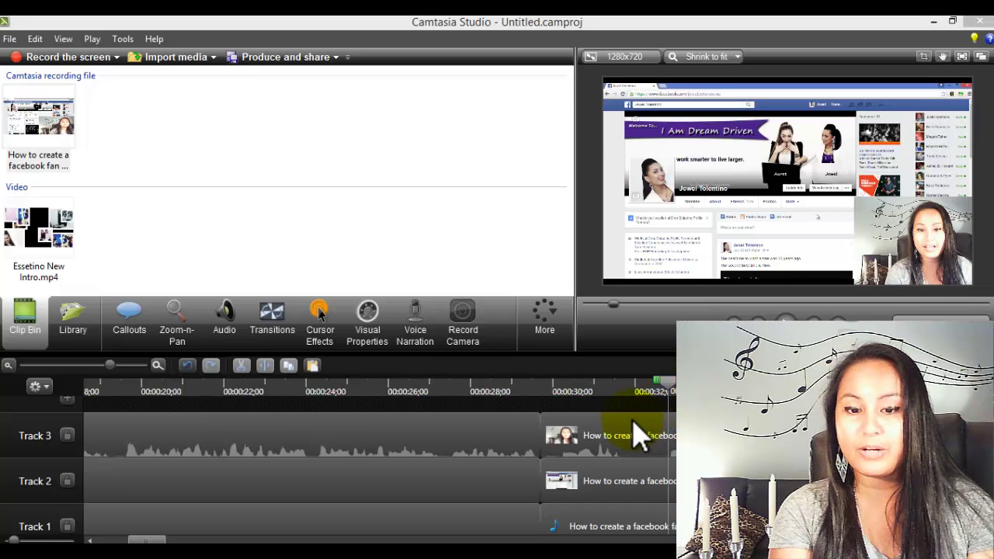
right_click(628, 440)
click(611, 449)
ctrl+click(604, 481)
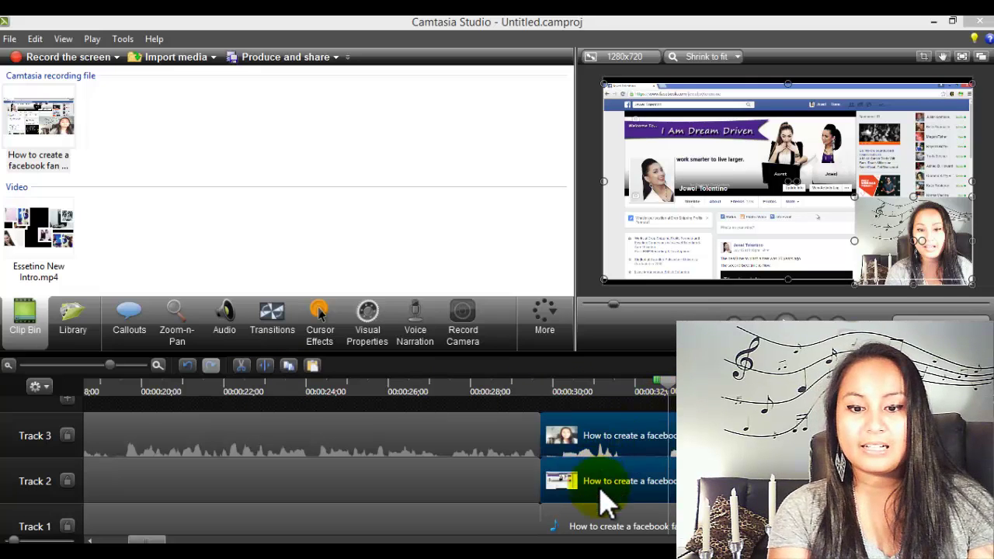
ctrl+click(561, 513)
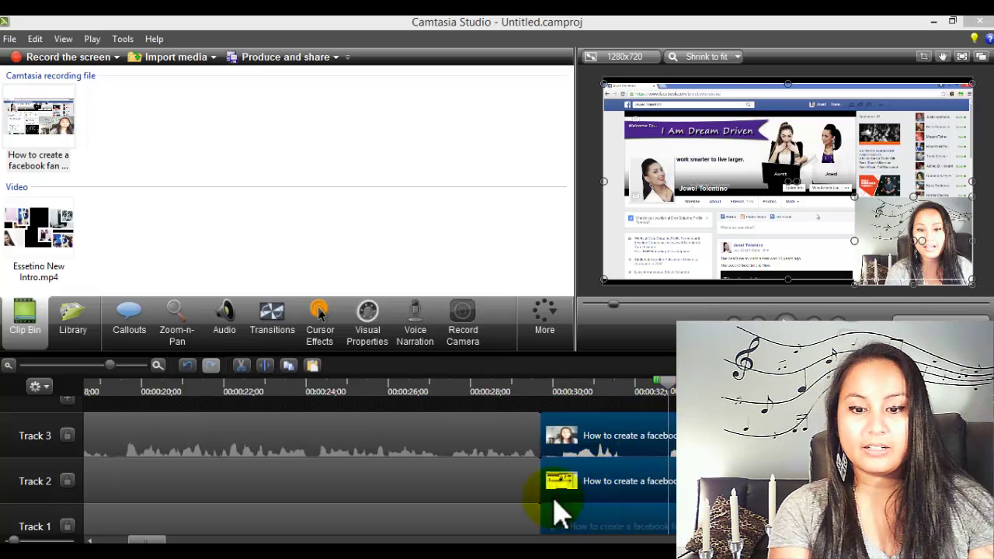
click(265, 367)
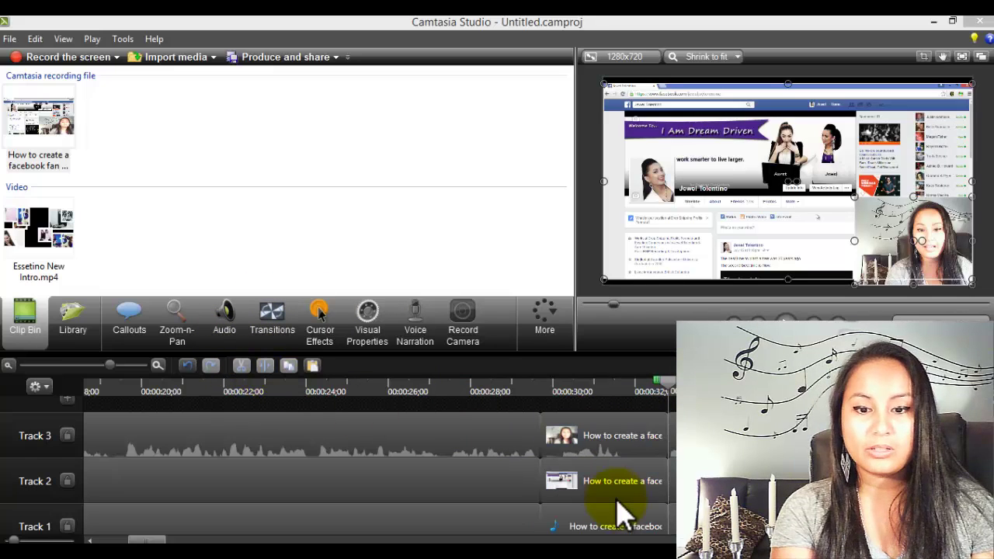
click(599, 459)
ctrl+click(605, 483)
ctrl+click(599, 523)
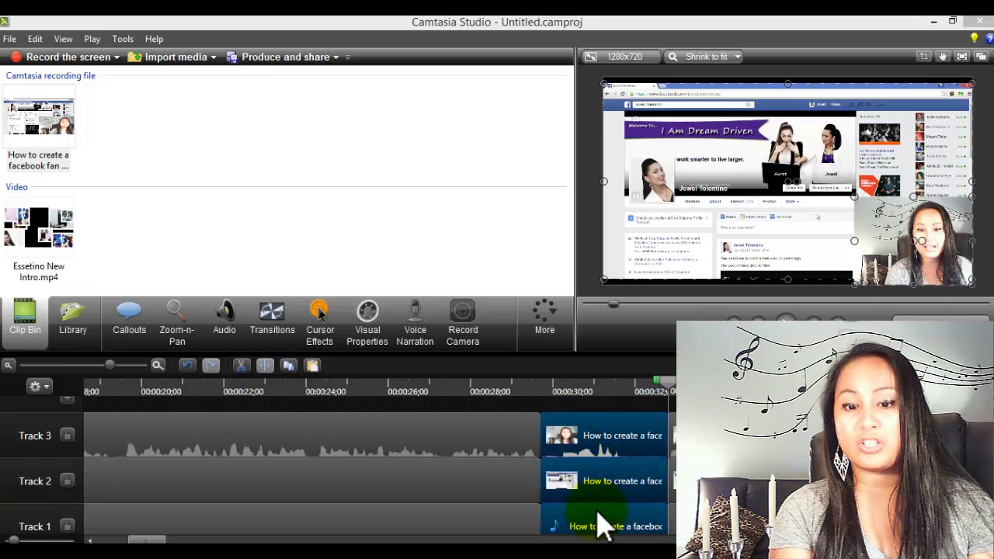
key(Delete)
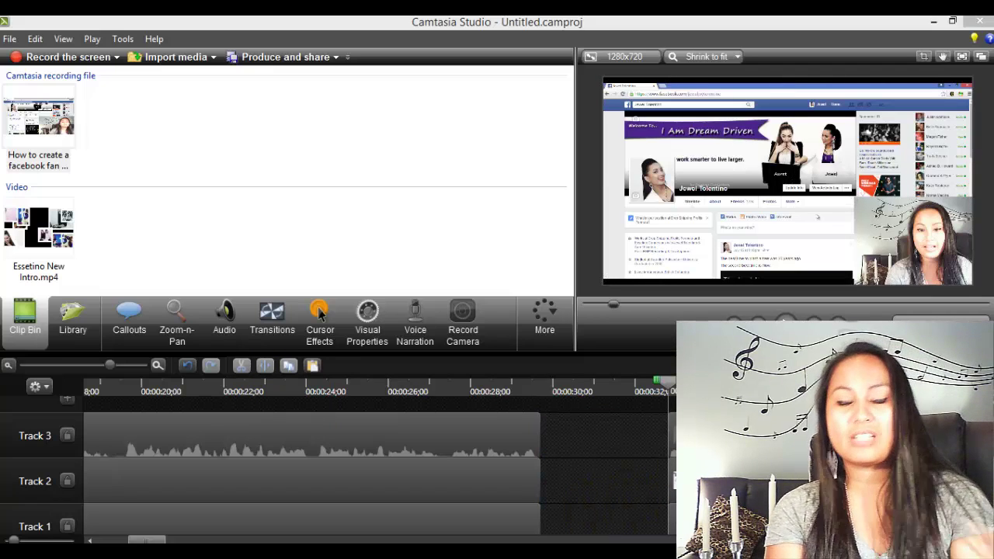
- Slide all post-gap clips left to meet the cut at 00:00:29;21, then replay the join
key(ctrl+a)
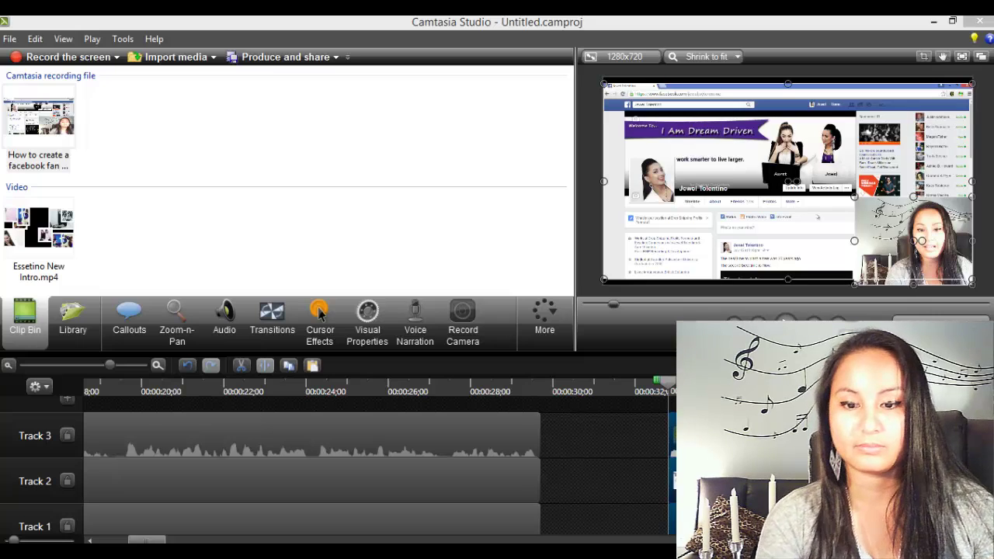
drag(699, 453, 578, 449)
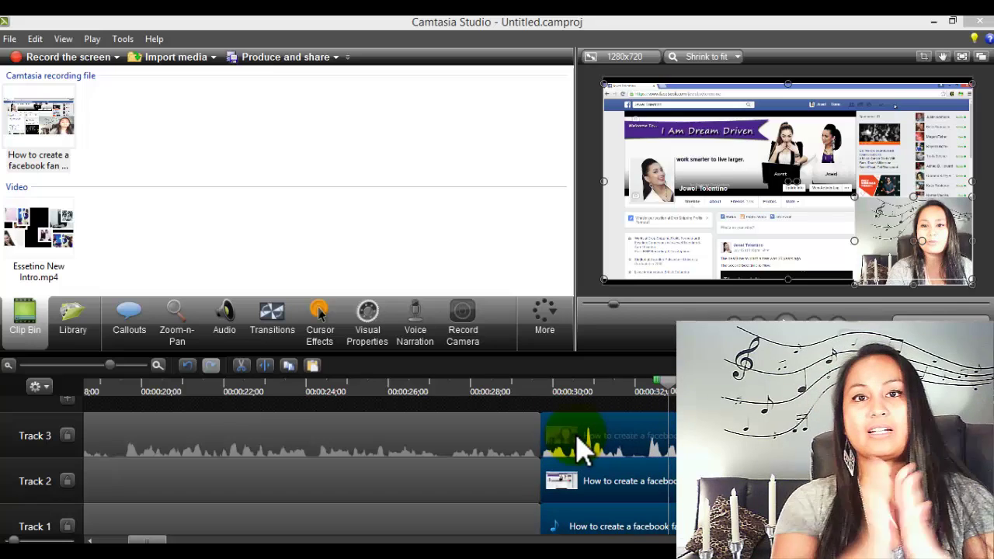
click(526, 396)
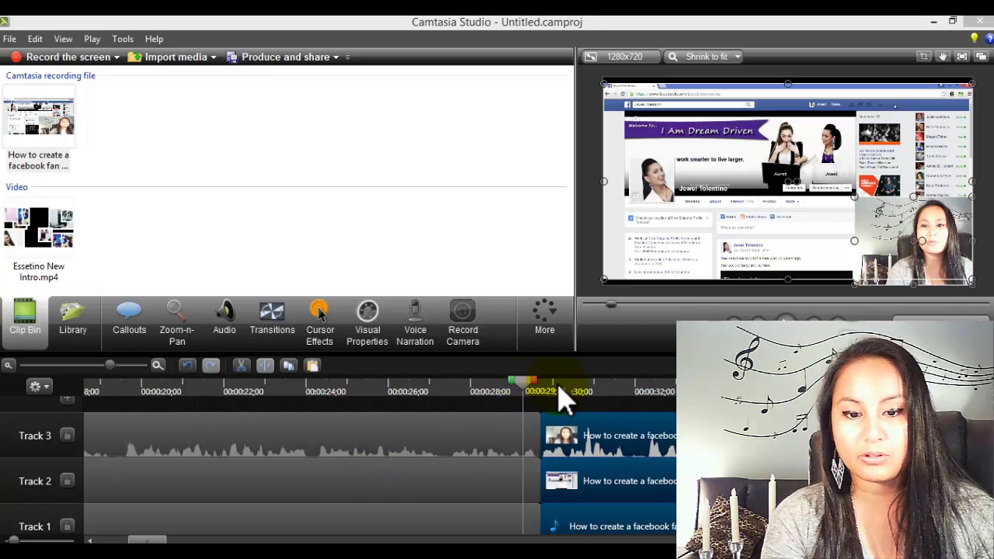
click(784, 317)
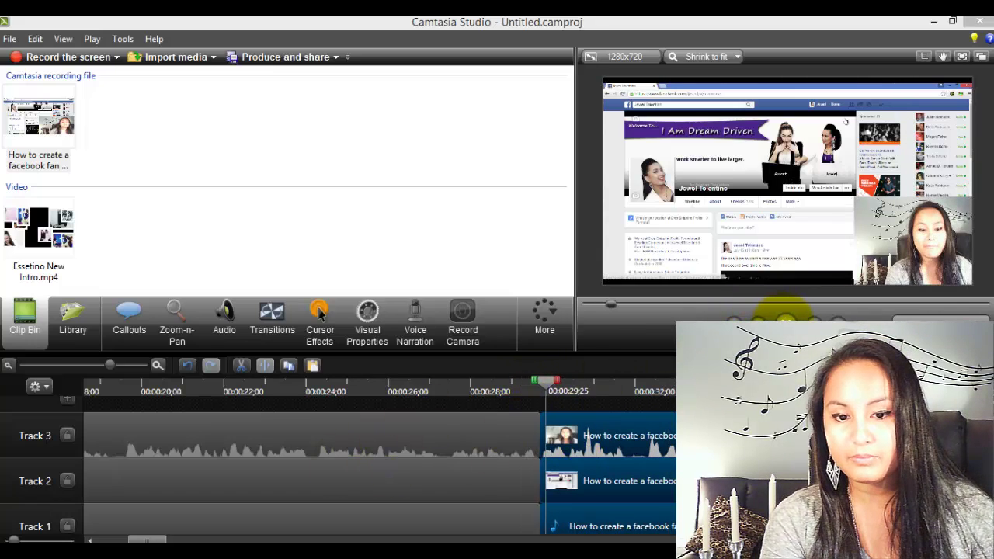
click(784, 317)
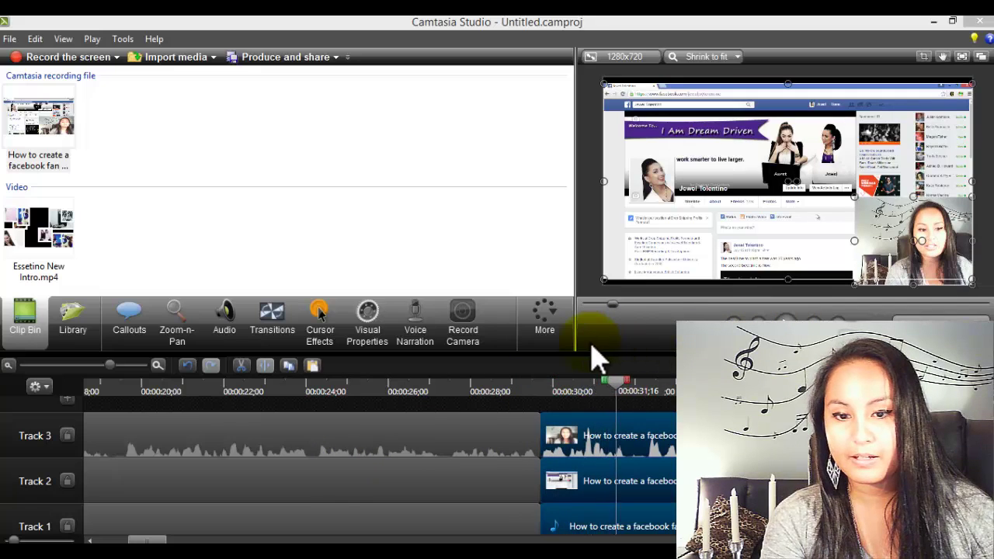
click(493, 391)
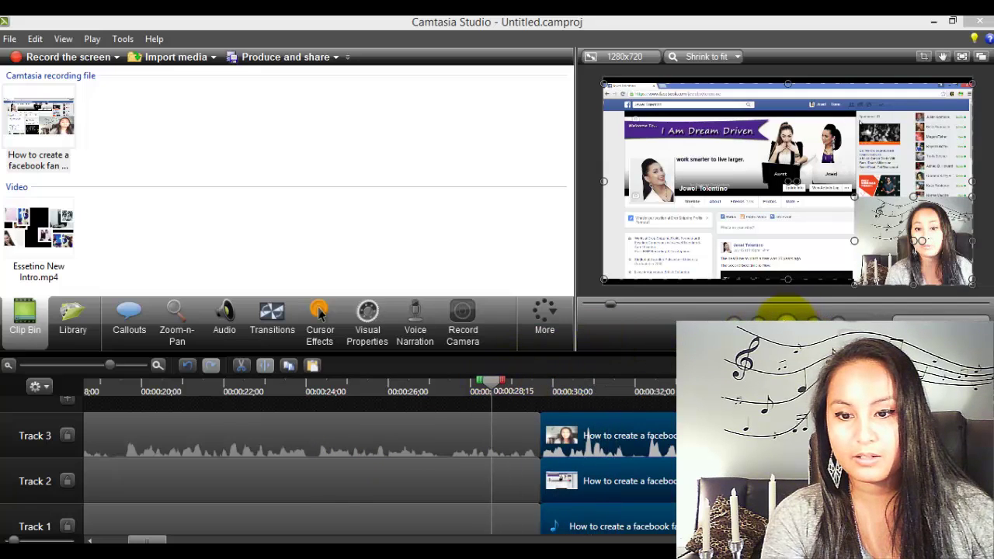
click(784, 316)
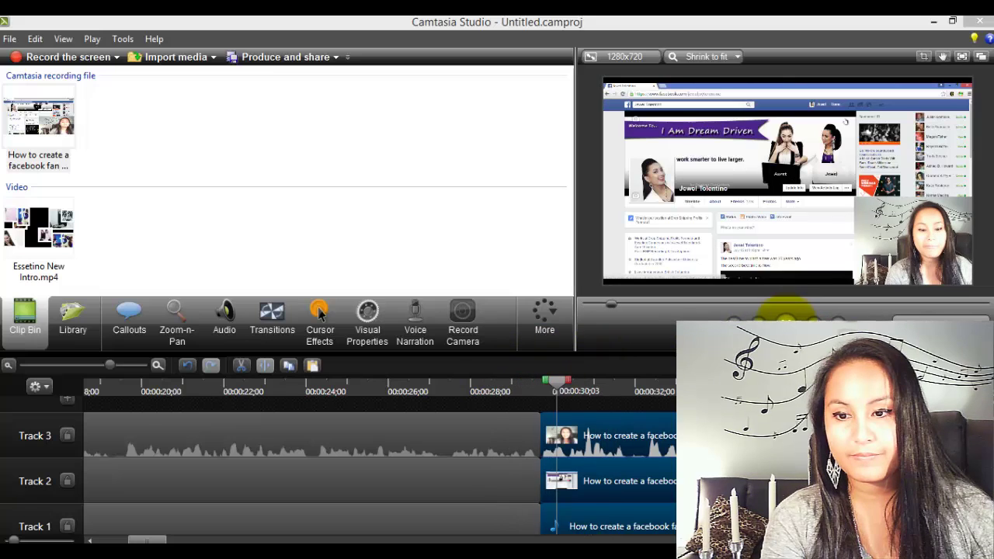
click(784, 317)
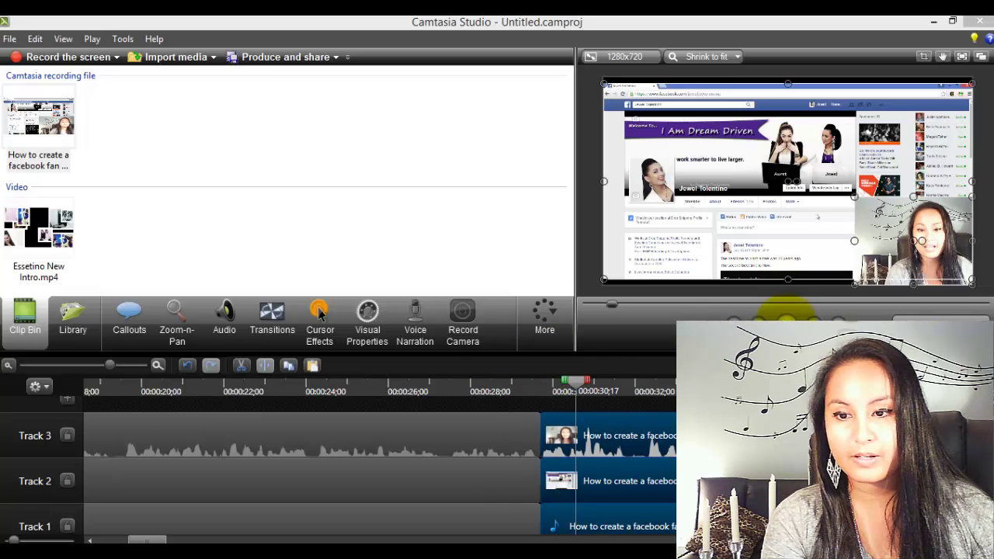
click(785, 317)
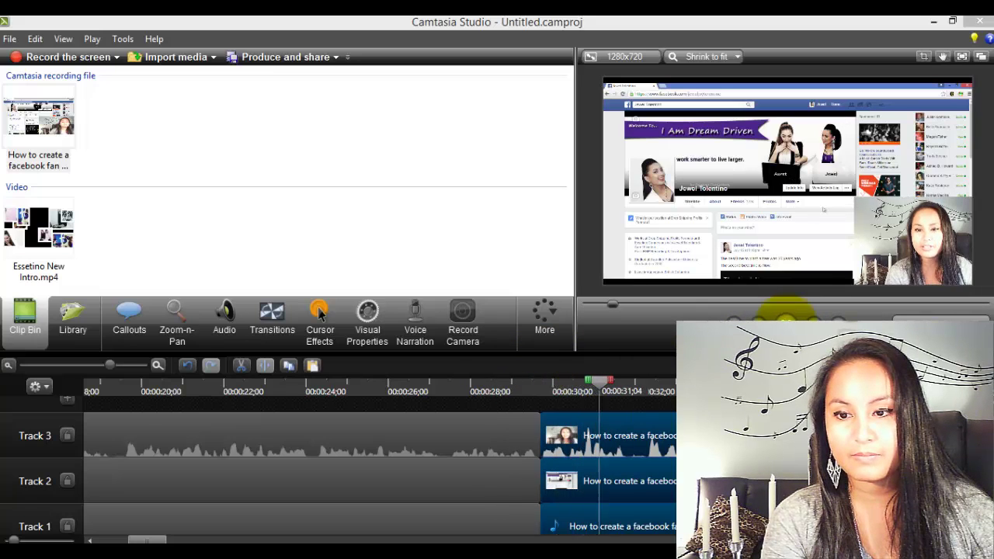
click(784, 317)
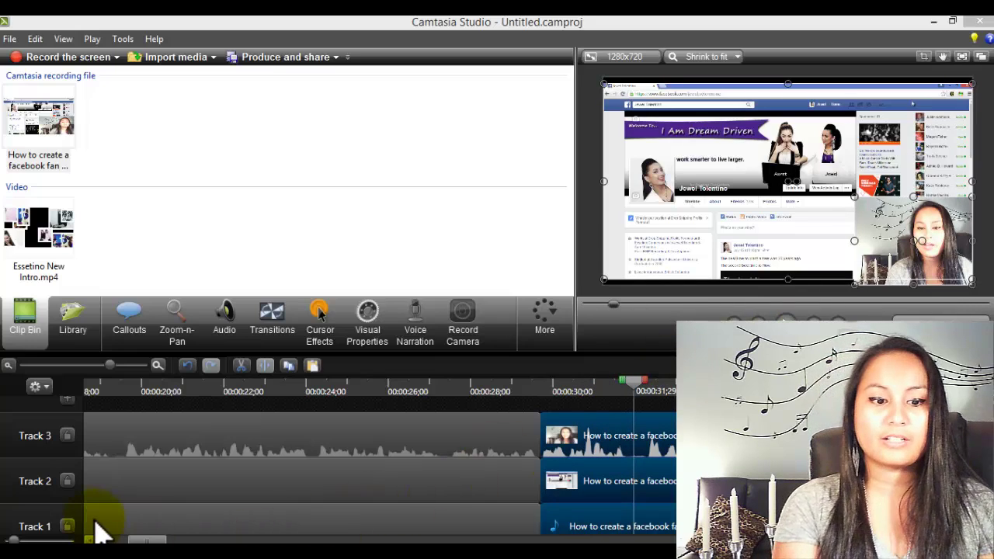
- Zoom the timeline out twice so the ruler spans 0:00 to 1:00, showing the Essetino intro
click(7, 367)
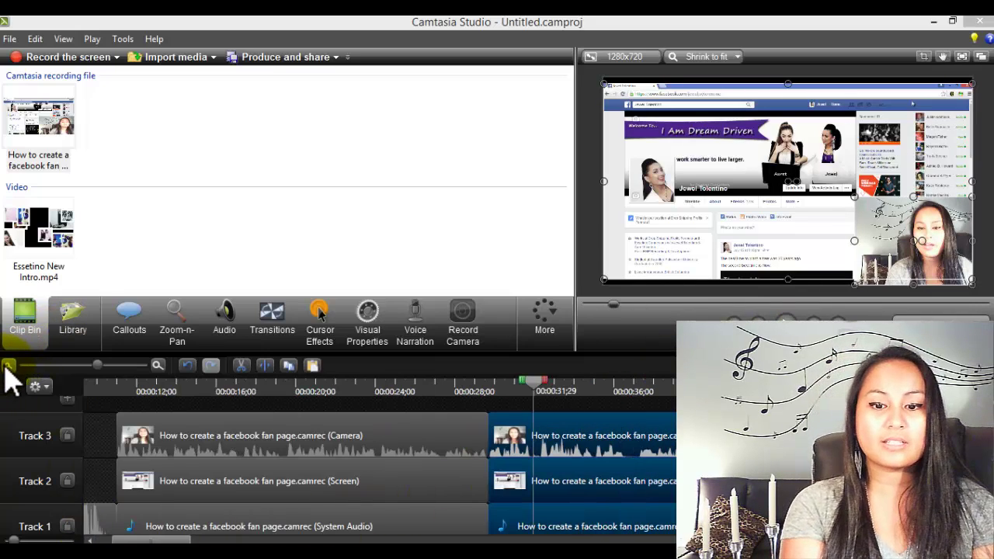
click(7, 367)
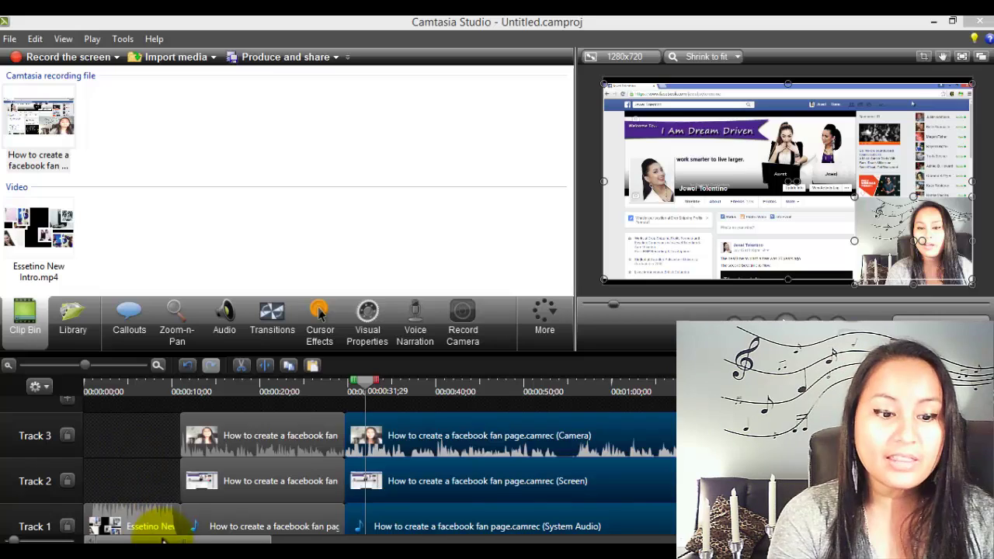
- Scroll to the end of the timeline and play the project's final seconds
drag(144, 538, 873, 536)
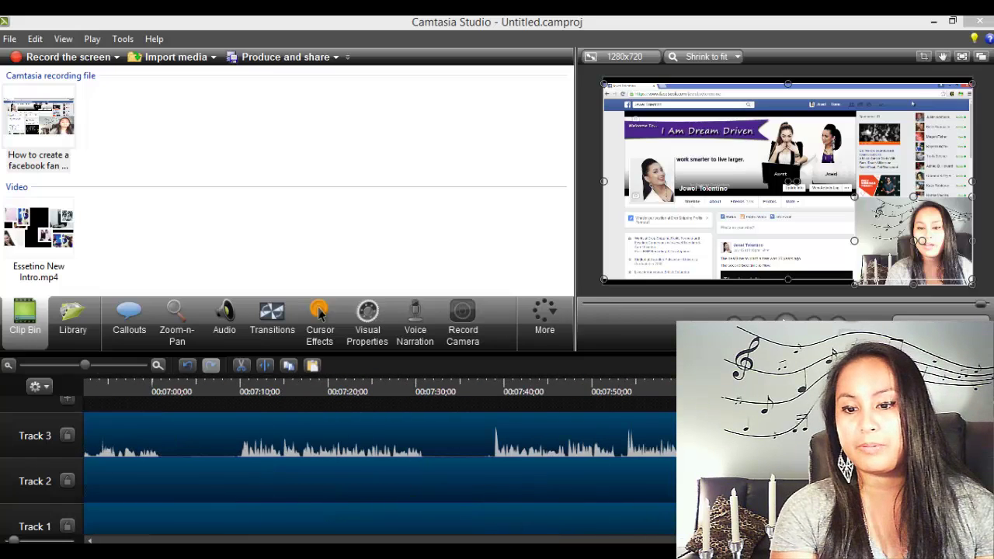
click(785, 317)
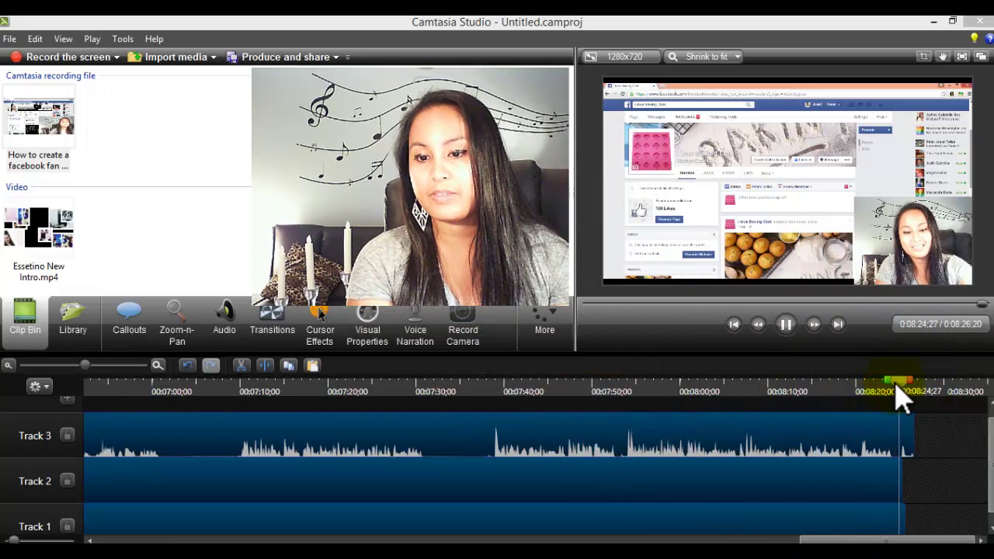
click(899, 394)
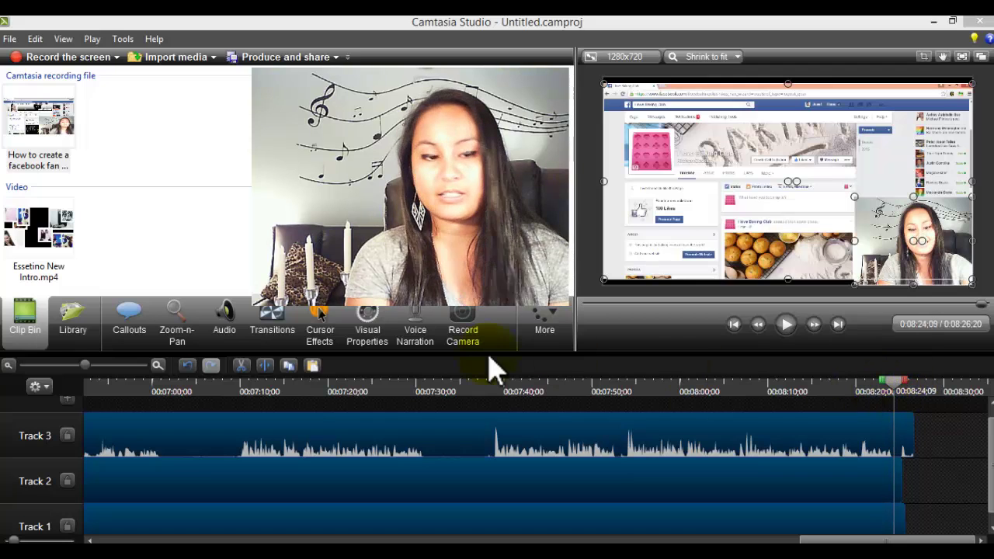
- Select the short leftover clip after 0:08:24;09 on Track 3
click(259, 369)
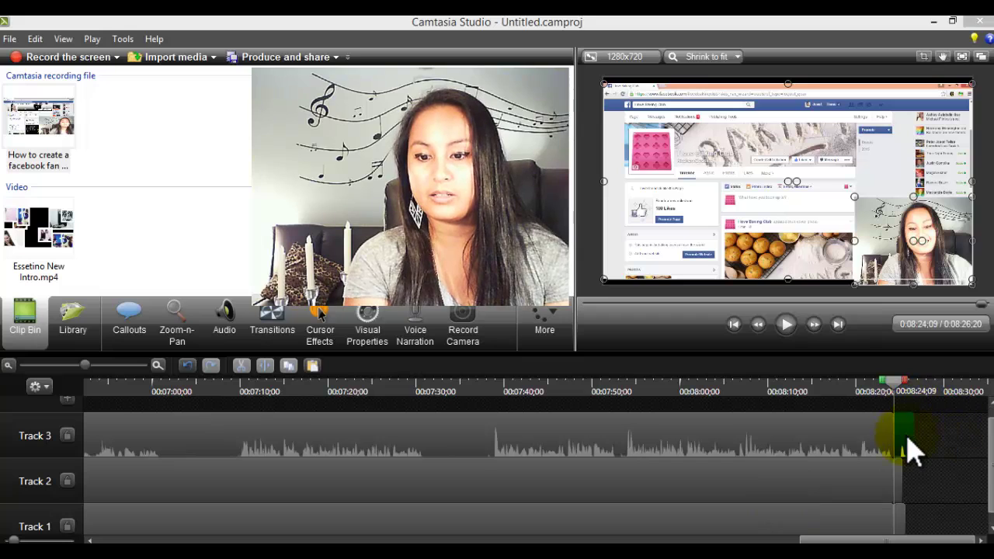
click(899, 521)
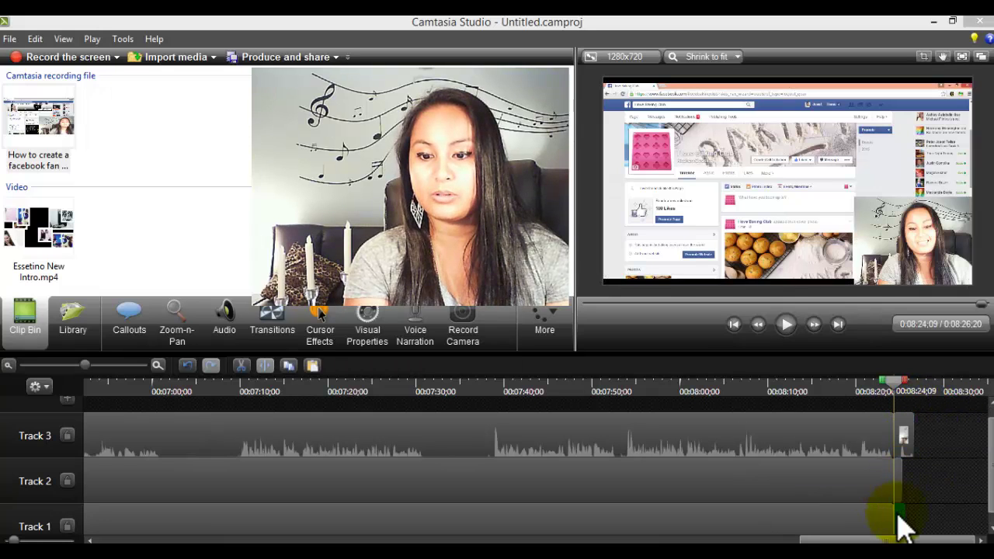
click(908, 445)
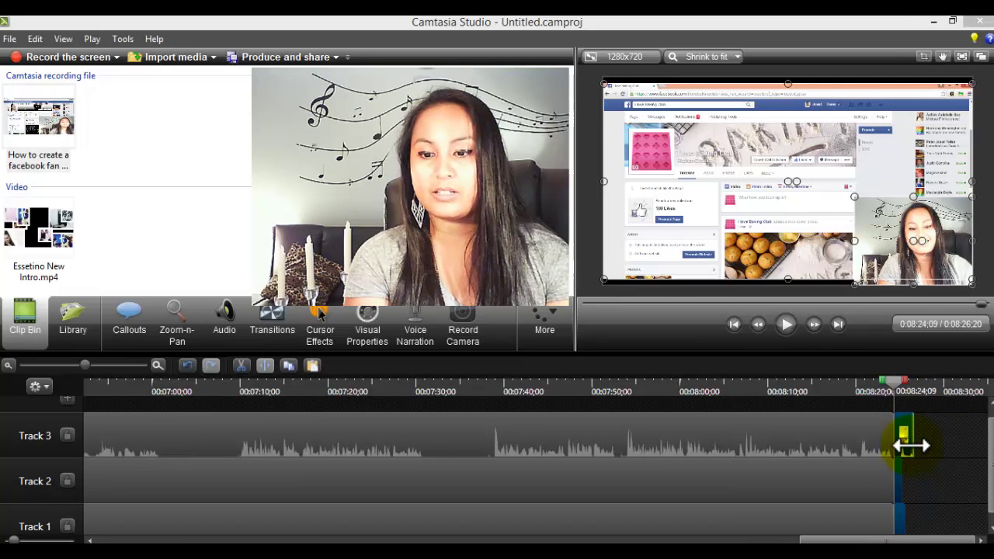
- Delete the leftover end clip and add Essetino New Intro.mp4 to the end of Track 3 as an outro
key(Delete)
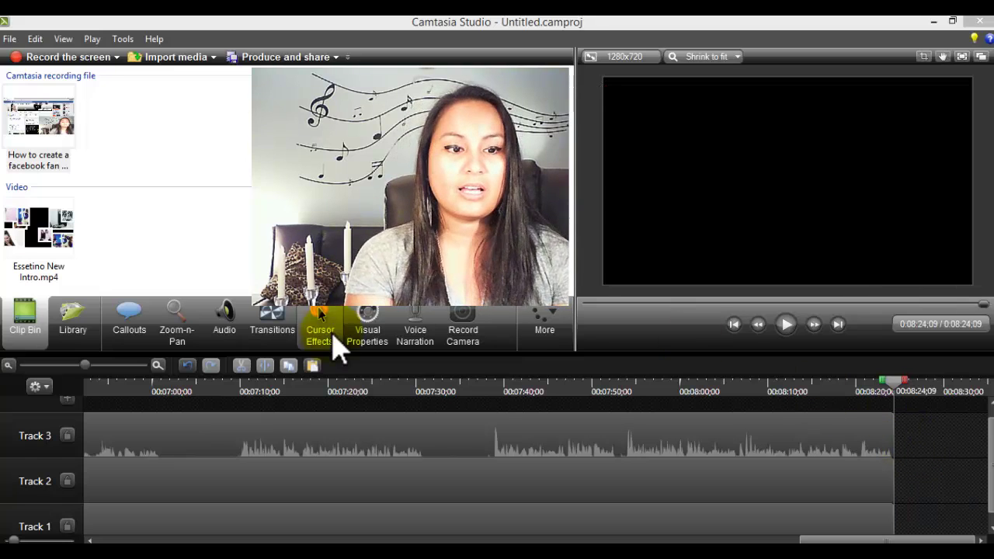
click(17, 234)
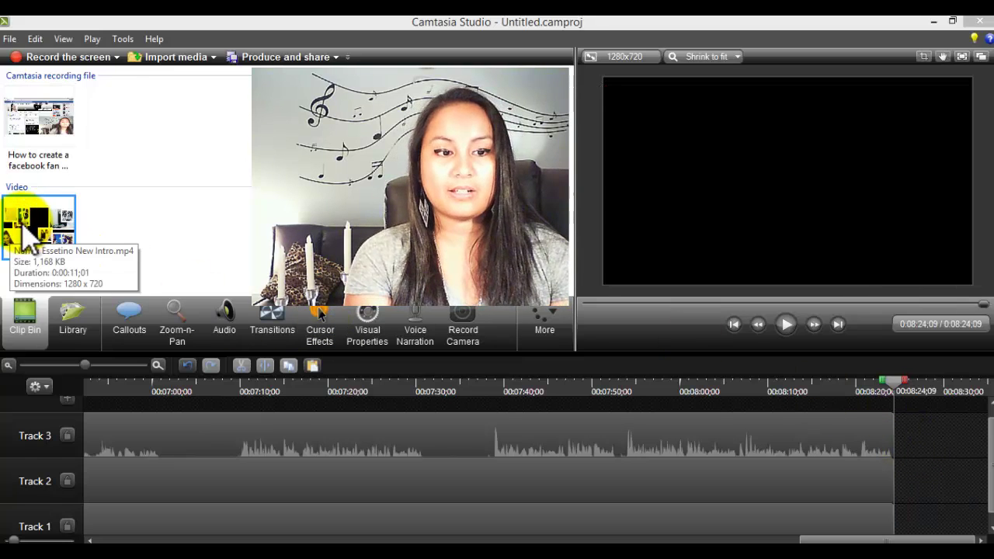
drag(886, 437, 929, 435)
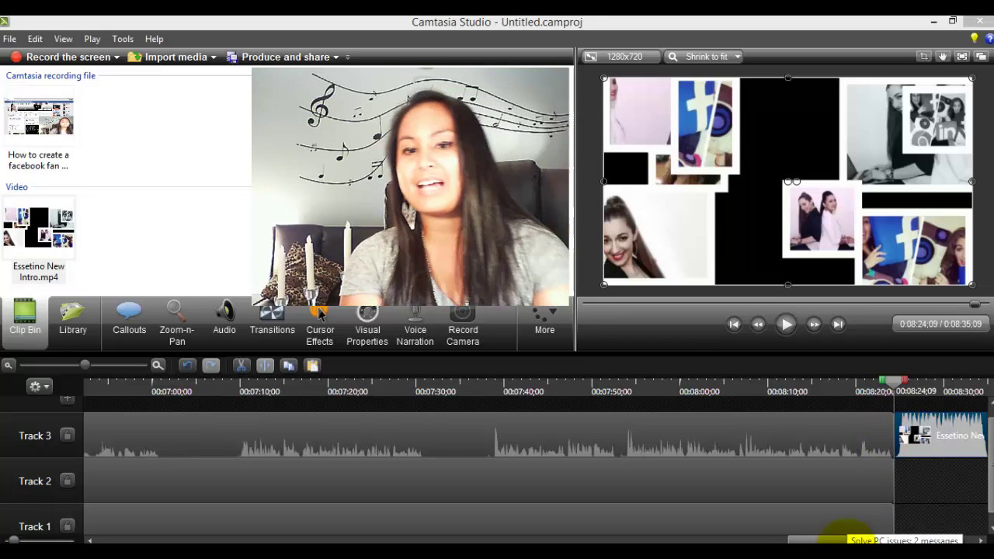
drag(834, 539, 97, 540)
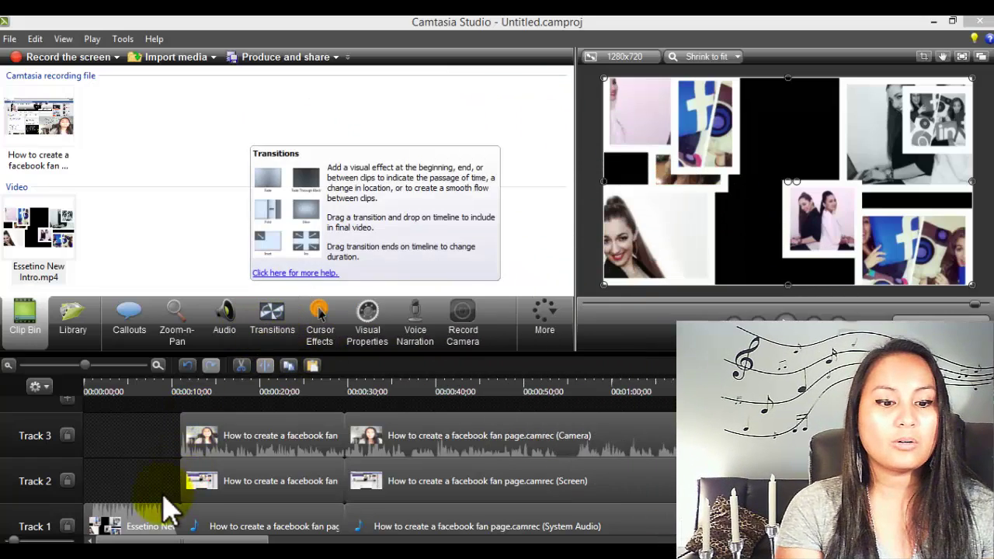
- Put the playhead at the point where the Essetino intro clip meets the recording
click(159, 526)
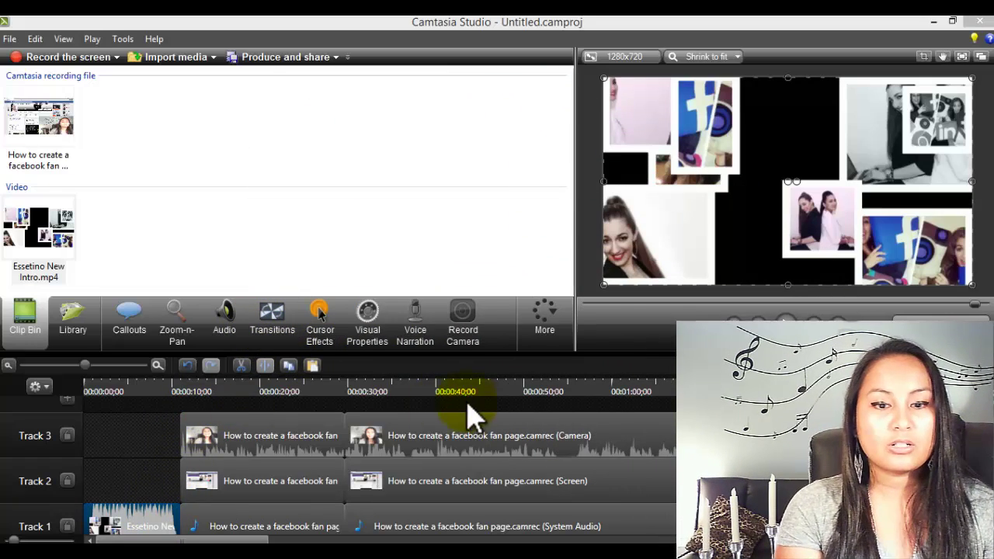
click(219, 454)
click(207, 491)
click(204, 526)
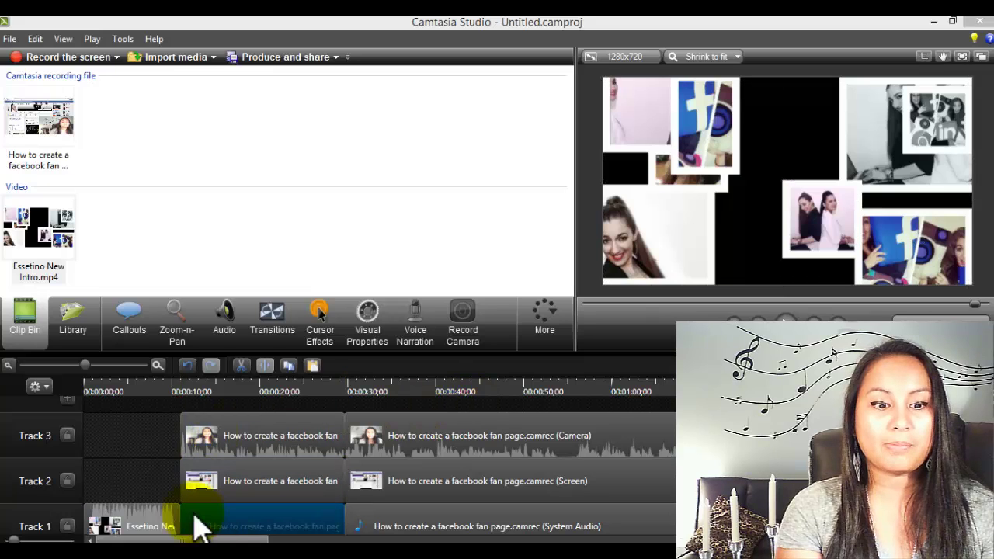
click(177, 391)
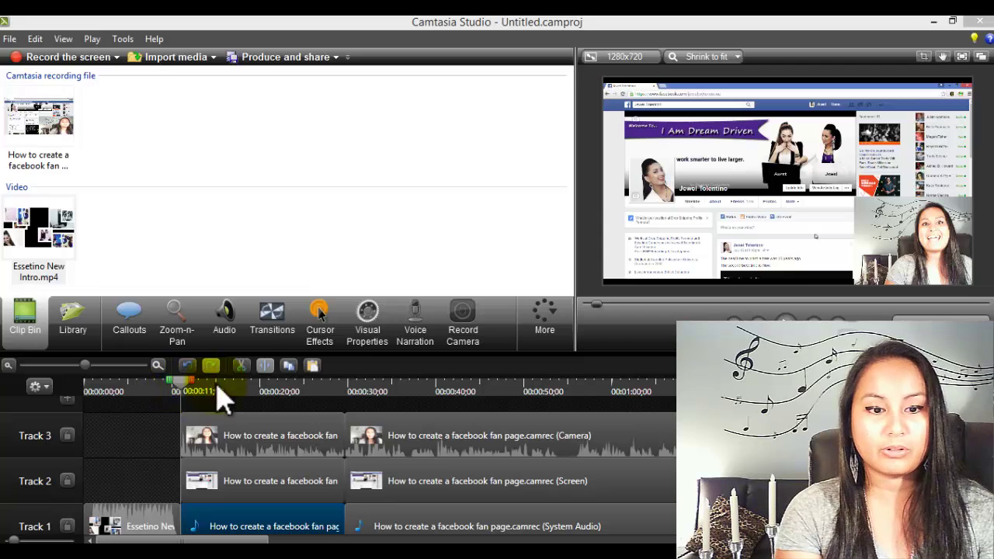
- Drop the Flip transition onto the boundary between the intro and the recording
click(273, 320)
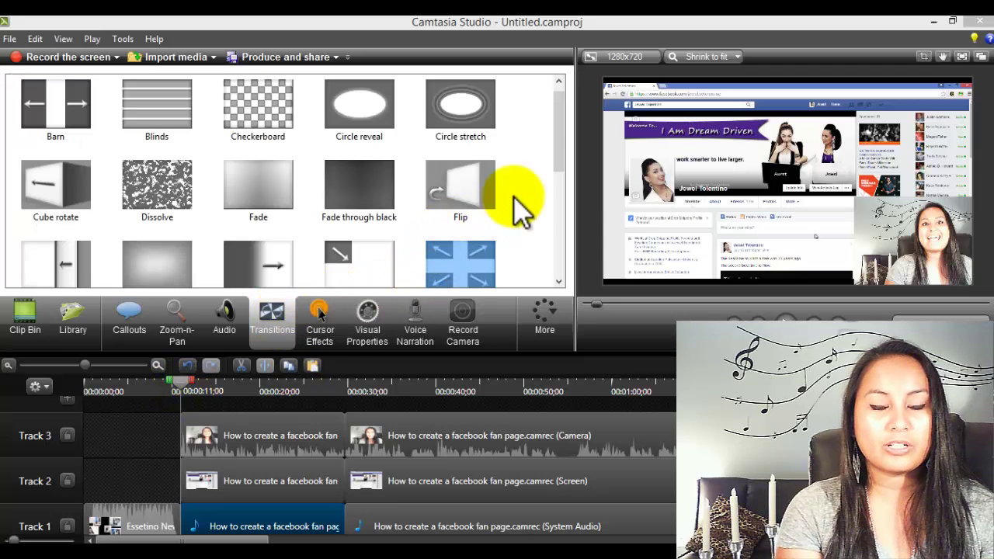
scroll(564, 159, down, 1)
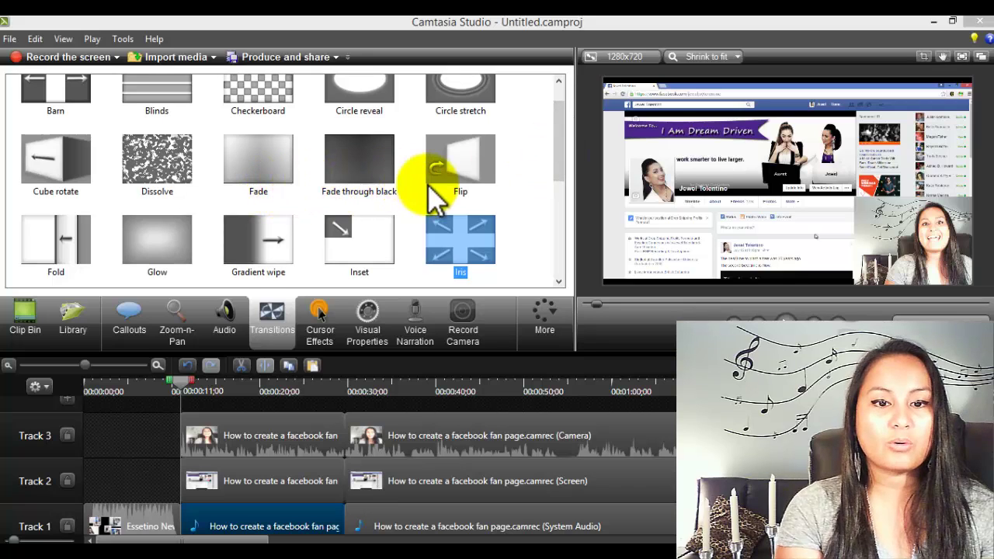
click(449, 175)
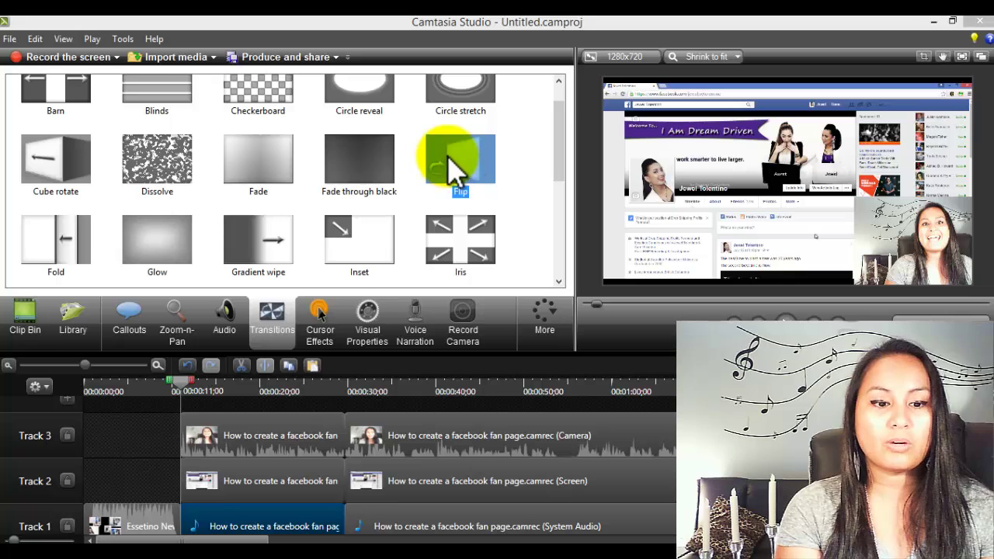
drag(447, 153, 171, 522)
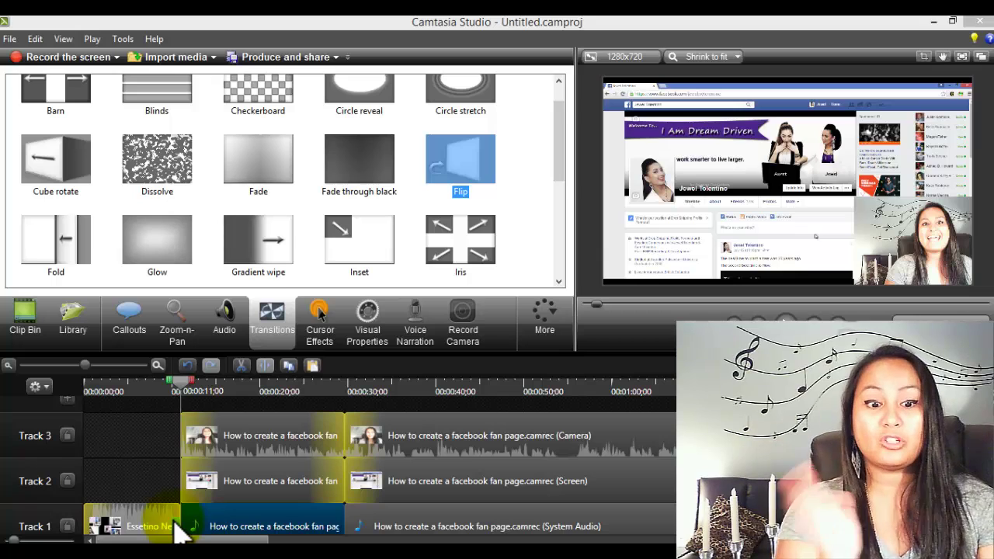
drag(178, 532, 175, 527)
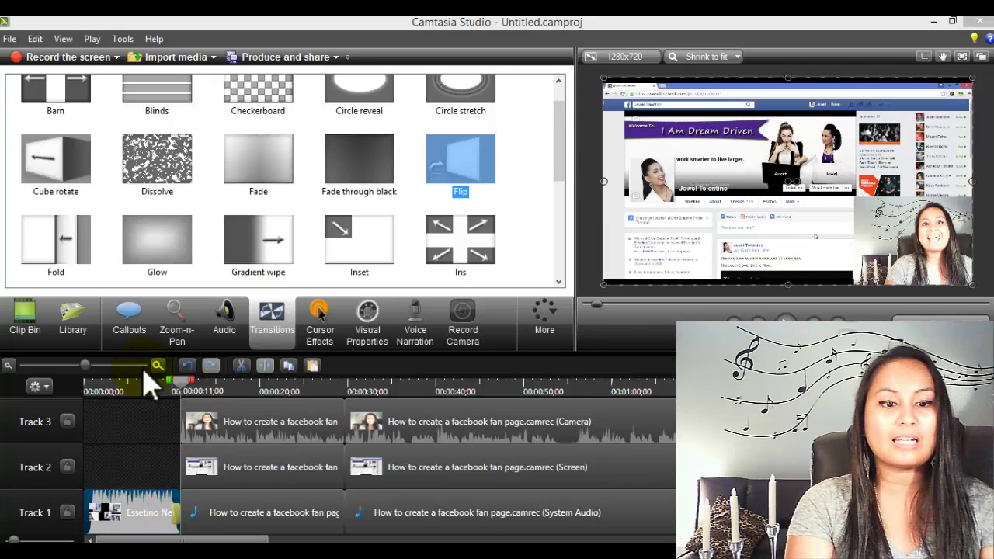
- Show the Clip Bin again and play from about 0:08 to preview the Flip transition
click(35, 333)
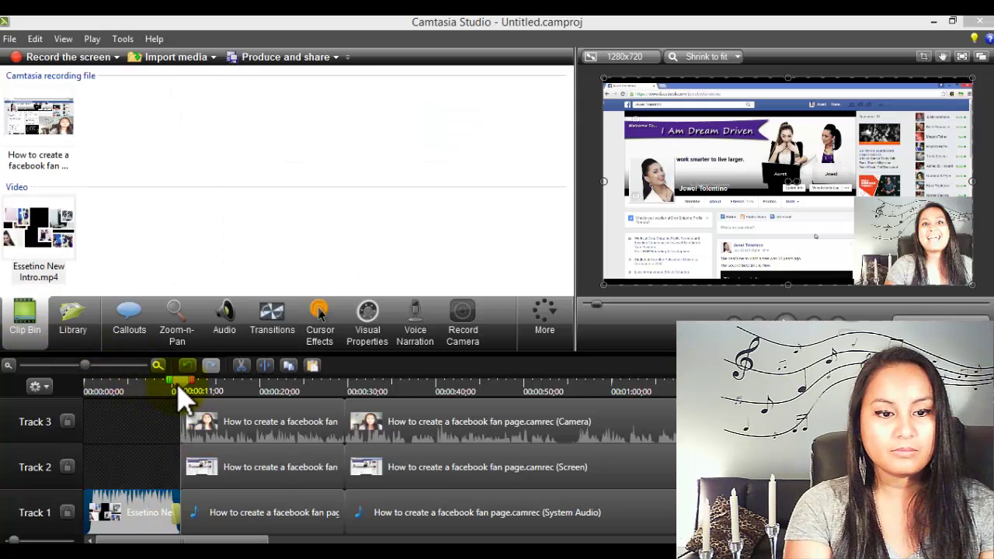
drag(180, 397, 160, 399)
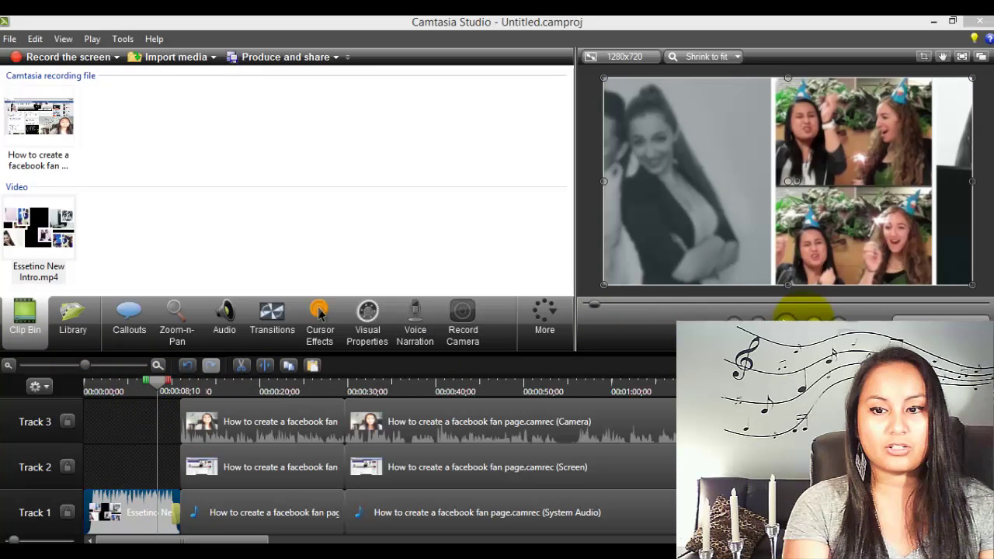
click(785, 319)
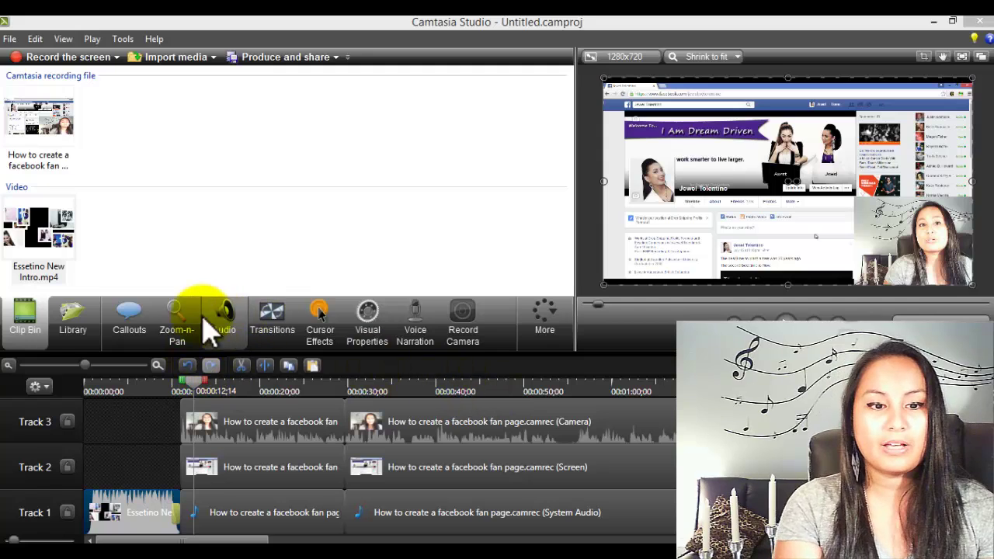
- Shrink the Zoom-n-Pan rectangle and place it over the Facebook timeline post
click(179, 330)
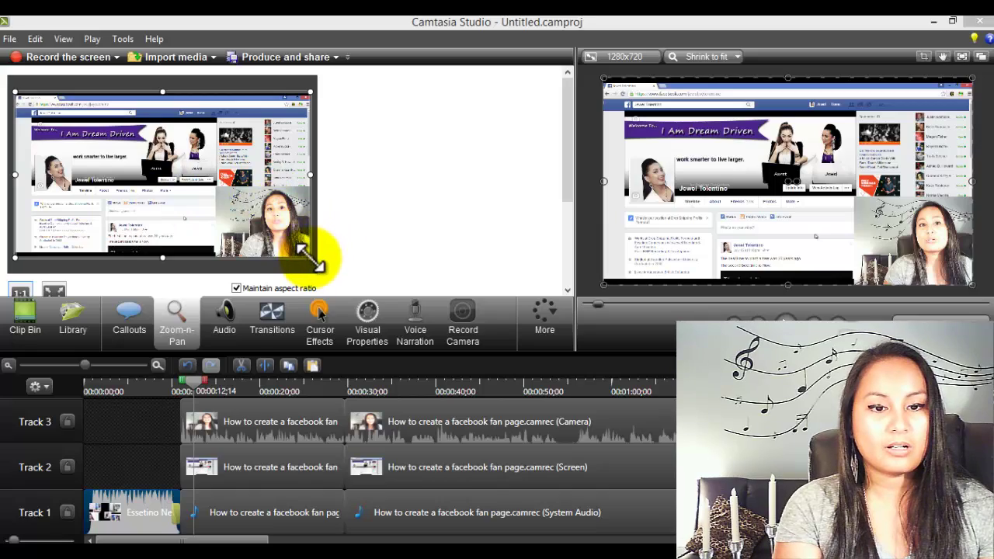
drag(309, 257, 142, 163)
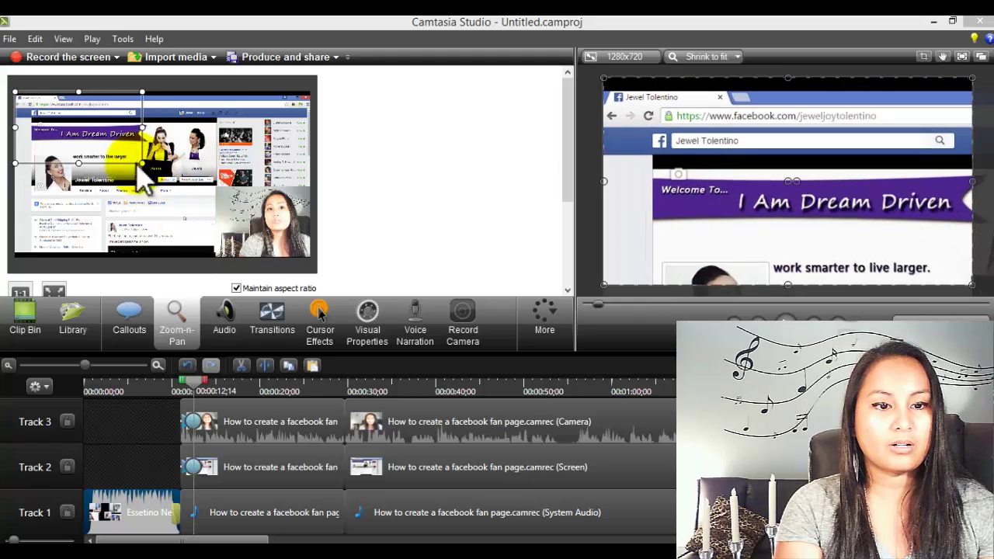
drag(73, 111, 113, 242)
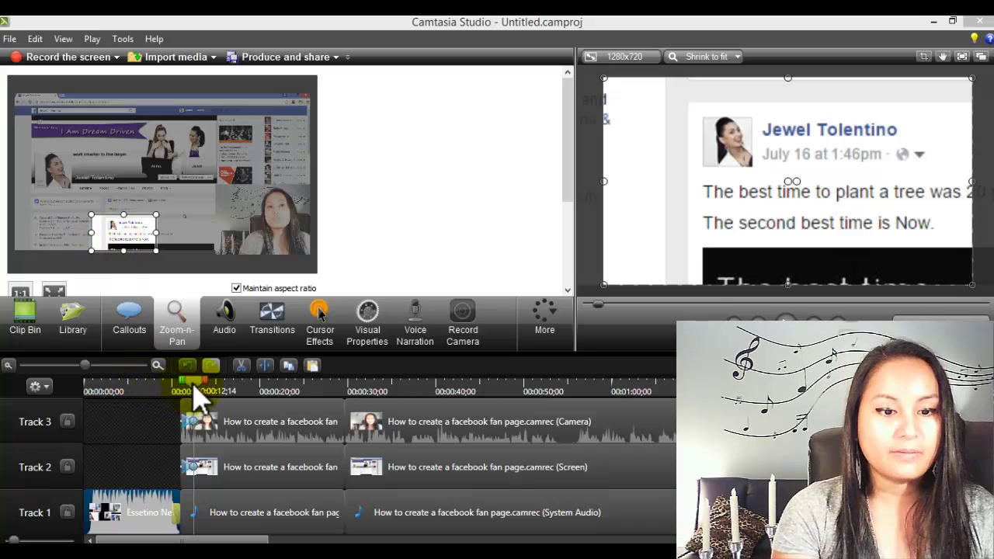
- Play the zoom from 11 seconds to check it, then move ahead to about 15 seconds
drag(196, 386, 183, 386)
click(786, 318)
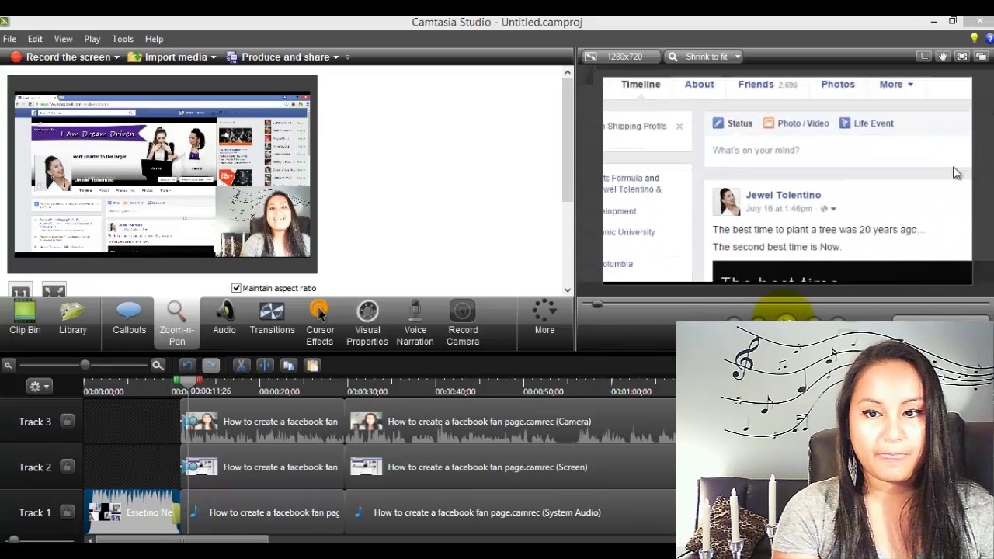
key(space)
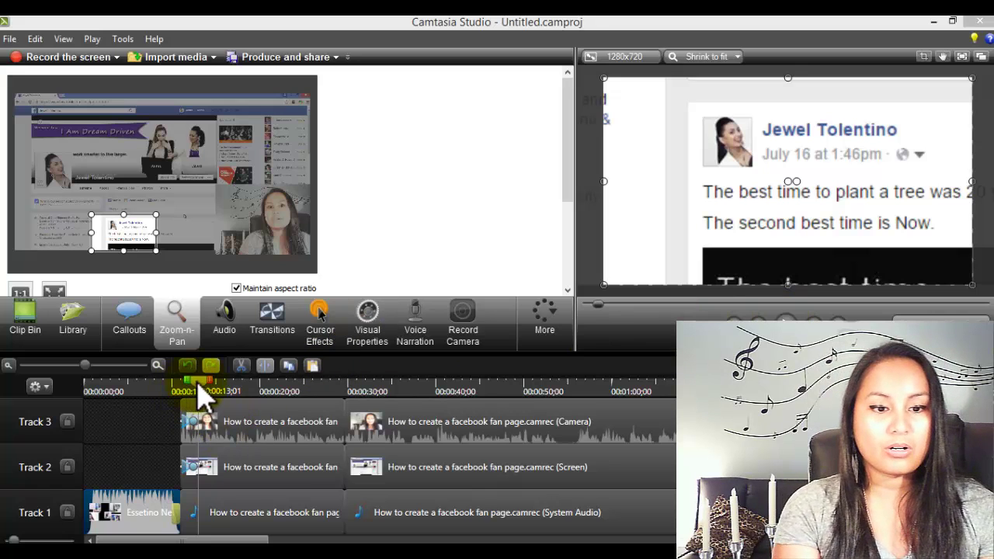
mouse_move(198, 385)
mouse_down()
mouse_move(221, 386)
mouse_move(191, 389)
mouse_move(215, 388)
mouse_up()
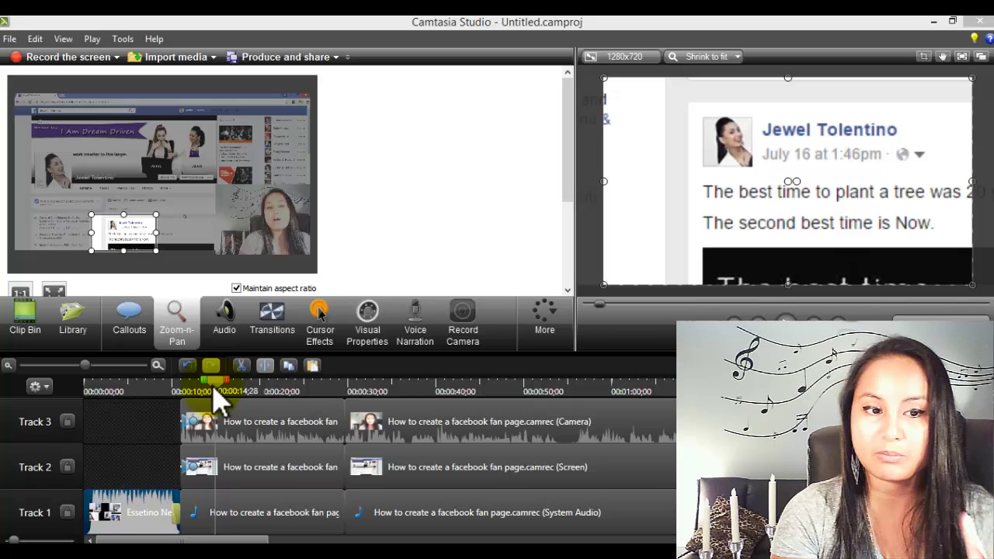
- Pan the zoom right across the post text and make the animation start at 11 seconds
drag(215, 384, 192, 383)
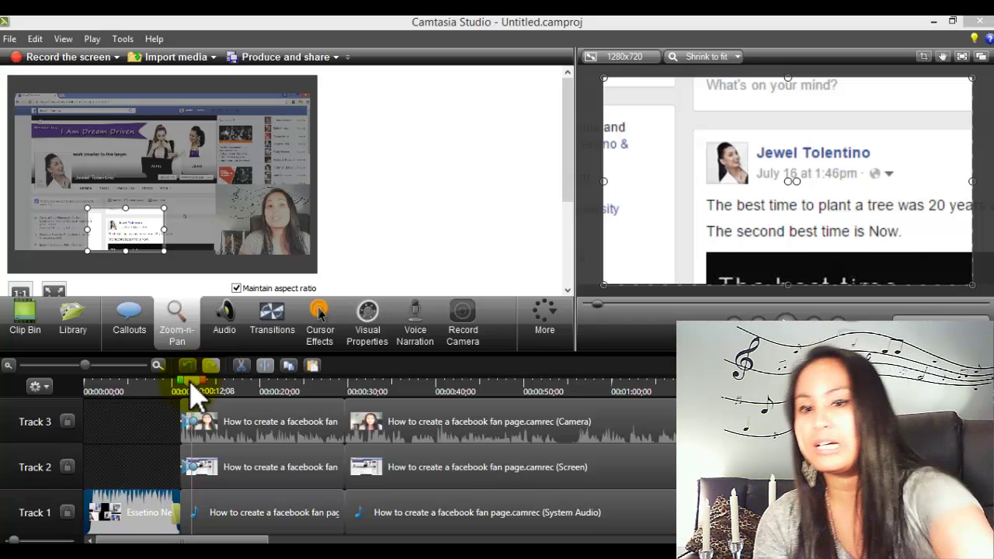
click(188, 380)
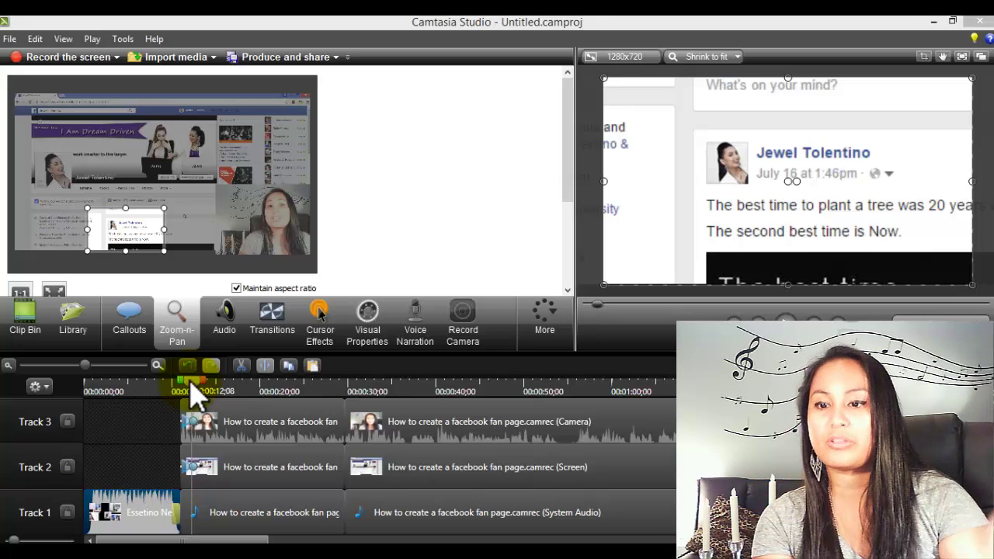
drag(194, 395, 219, 388)
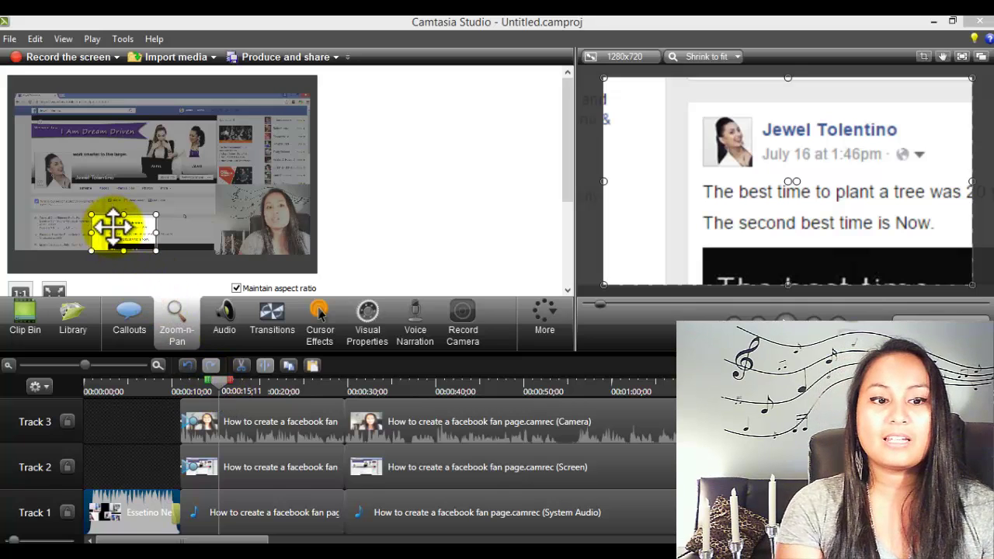
drag(113, 228, 157, 230)
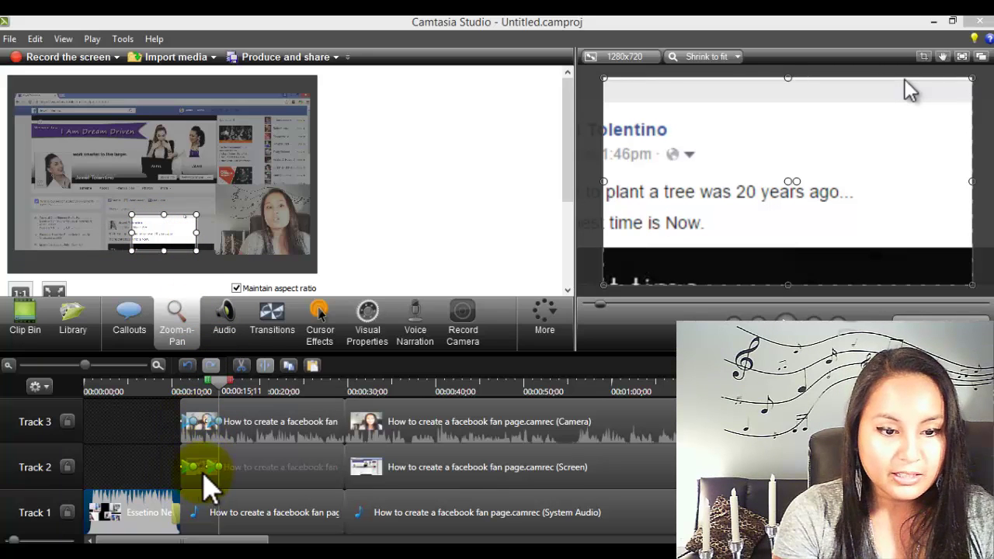
mouse_move(223, 412)
mouse_down()
mouse_move(218, 385)
mouse_move(186, 385)
mouse_move(196, 388)
mouse_up()
- Review the zoom-and-pan on the tree-planting post, then return to the Clip Bin
click(786, 317)
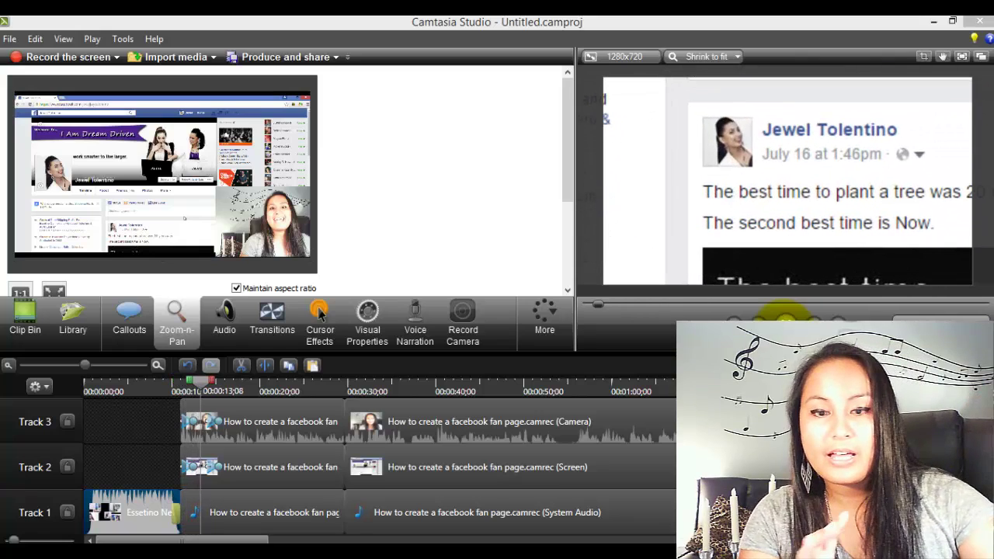
click(905, 79)
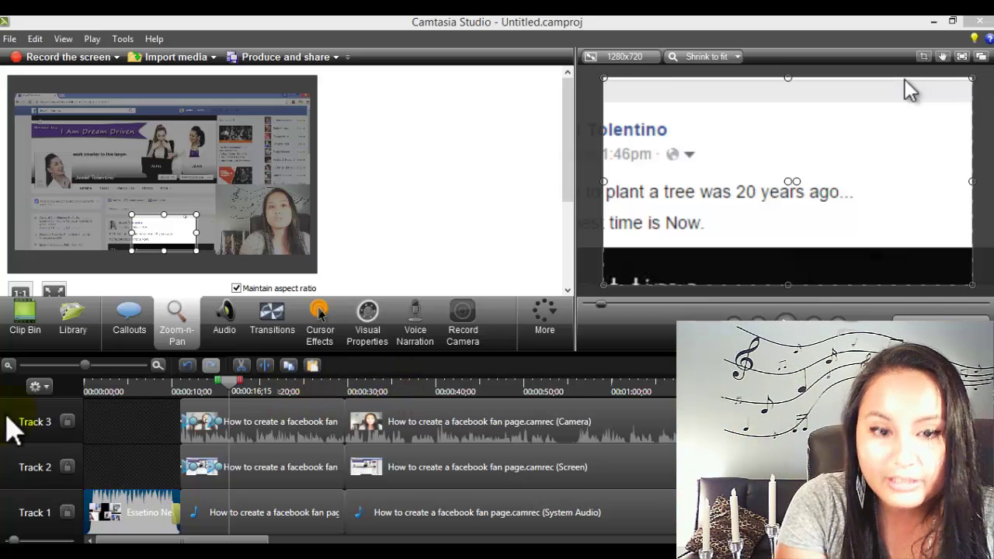
click(31, 322)
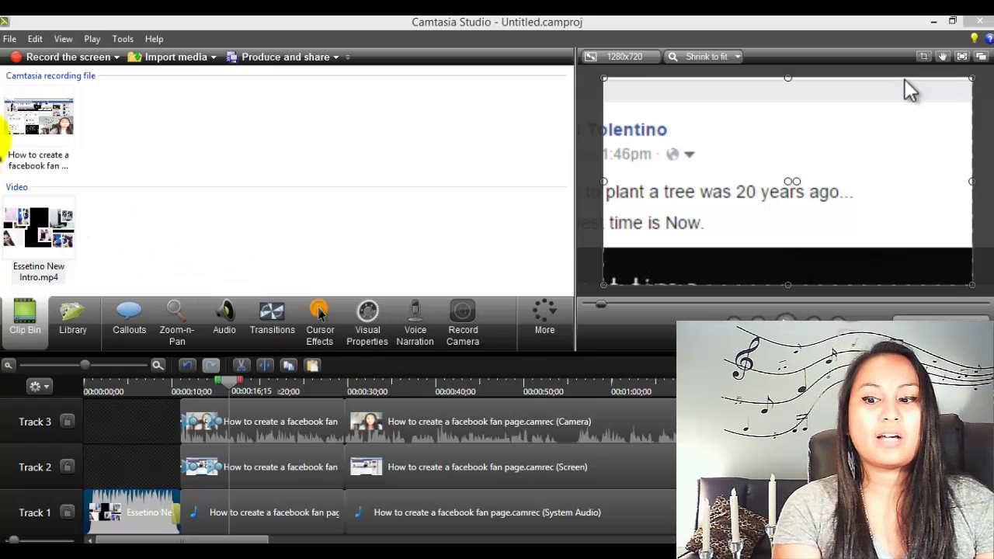
- Start Produce and share and choose the MP4 only (up to 720p) preset
click(277, 61)
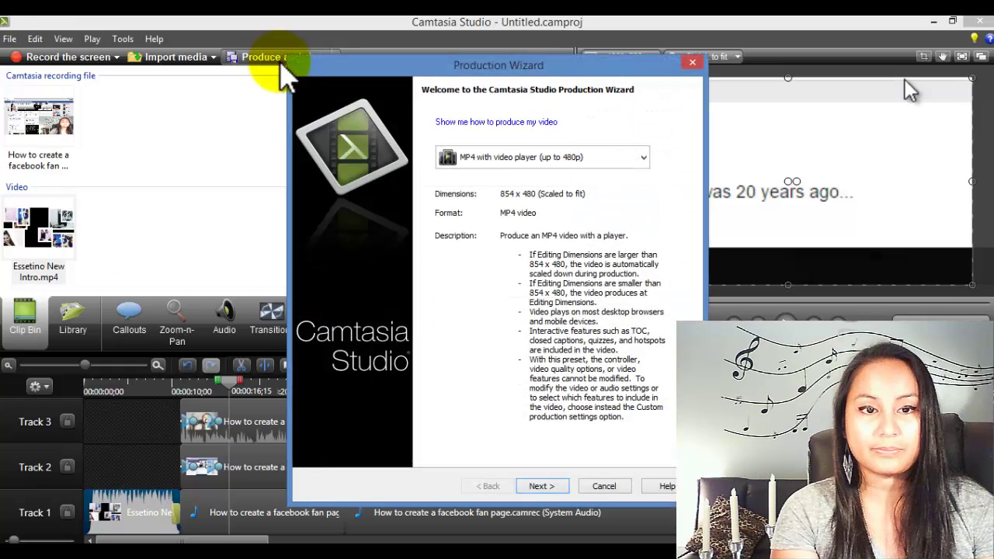
click(619, 157)
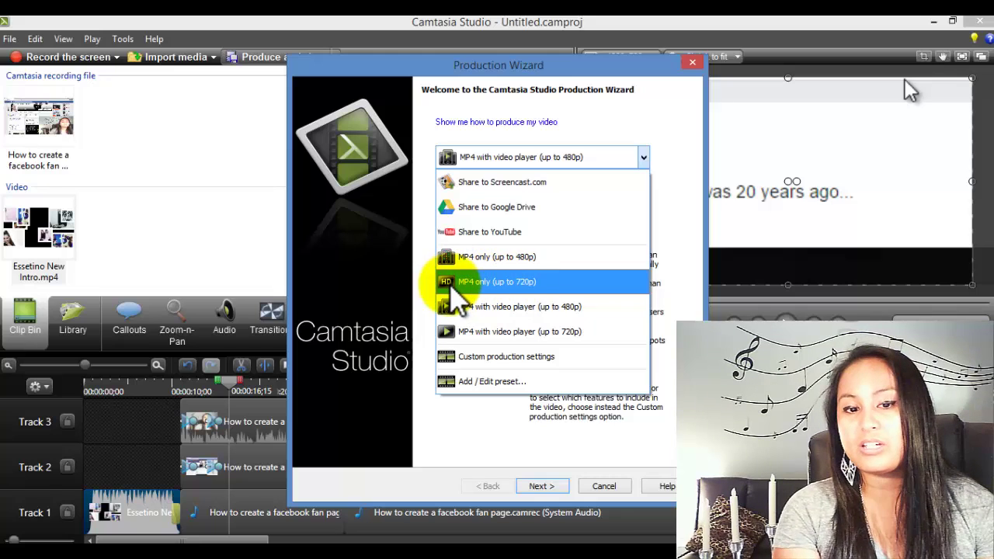
click(464, 284)
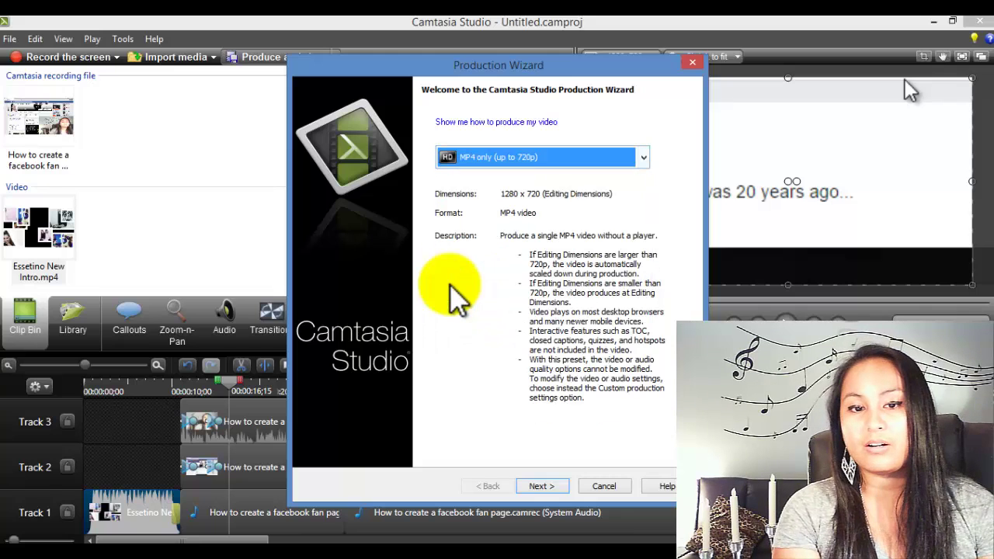
- Name the production 'Test Video Tutorial FINAL' and render it
click(541, 486)
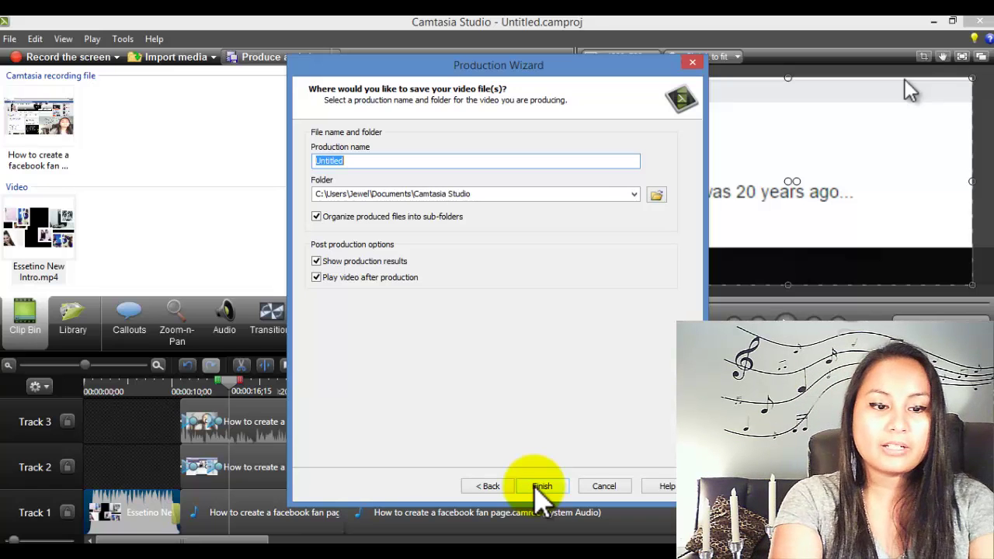
text(Test )
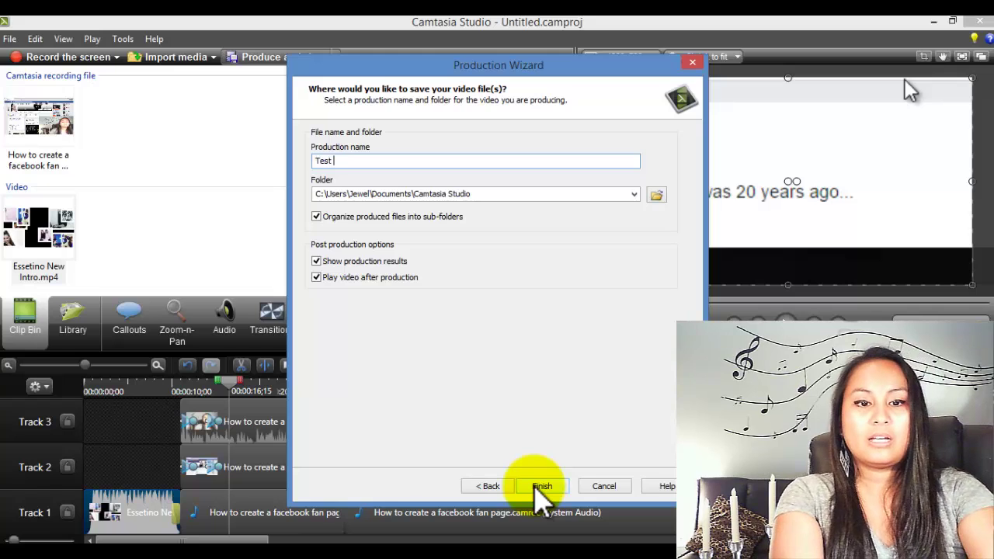
text(Video T)
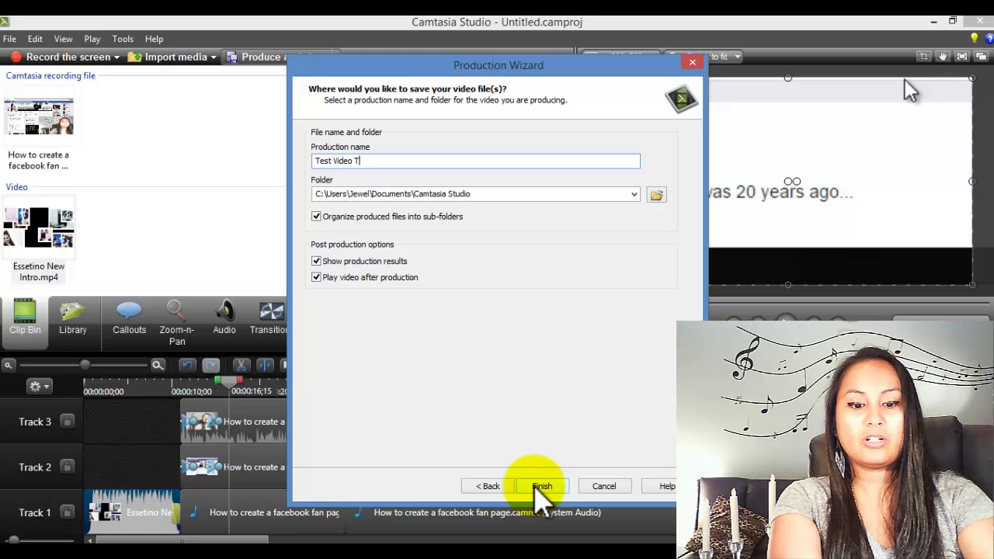
text(utori)
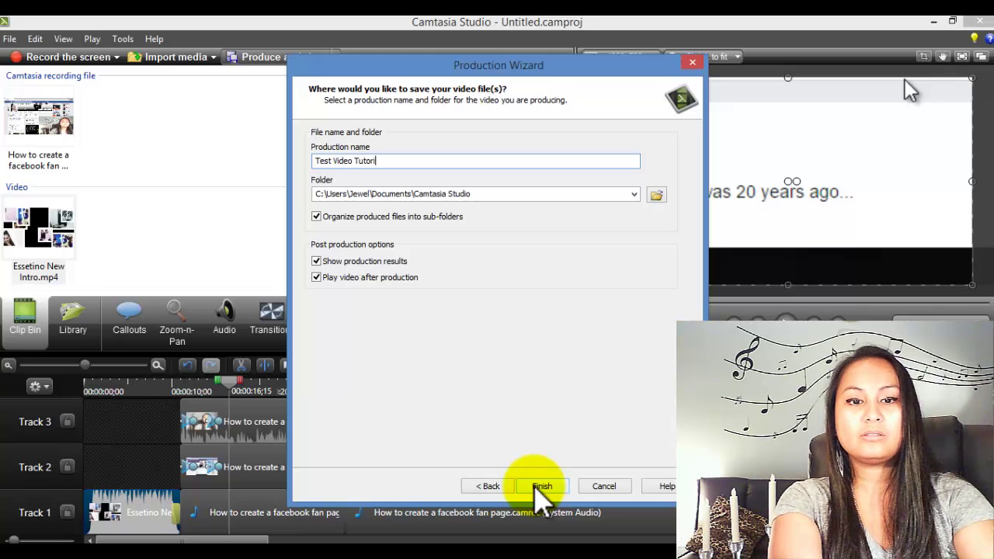
text(al FINAL)
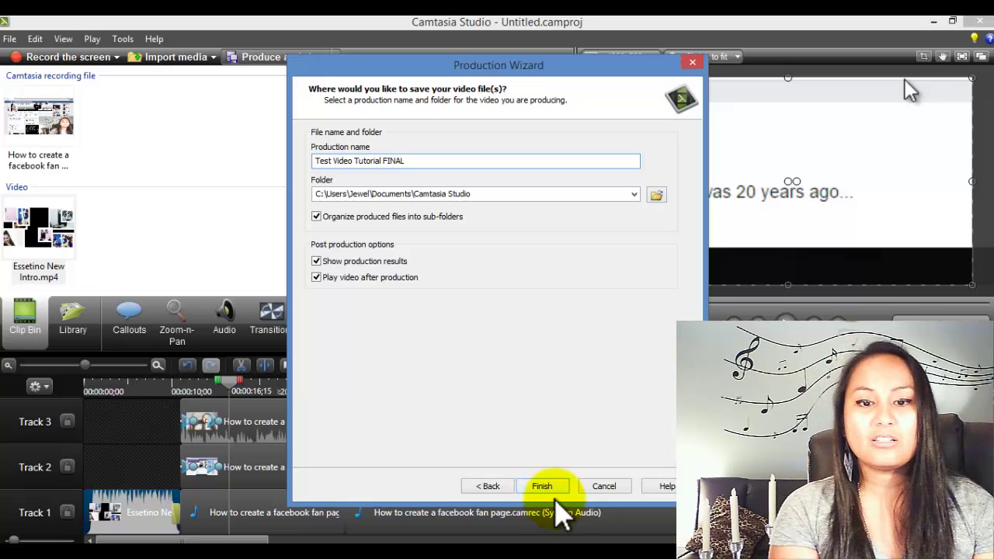
click(542, 486)
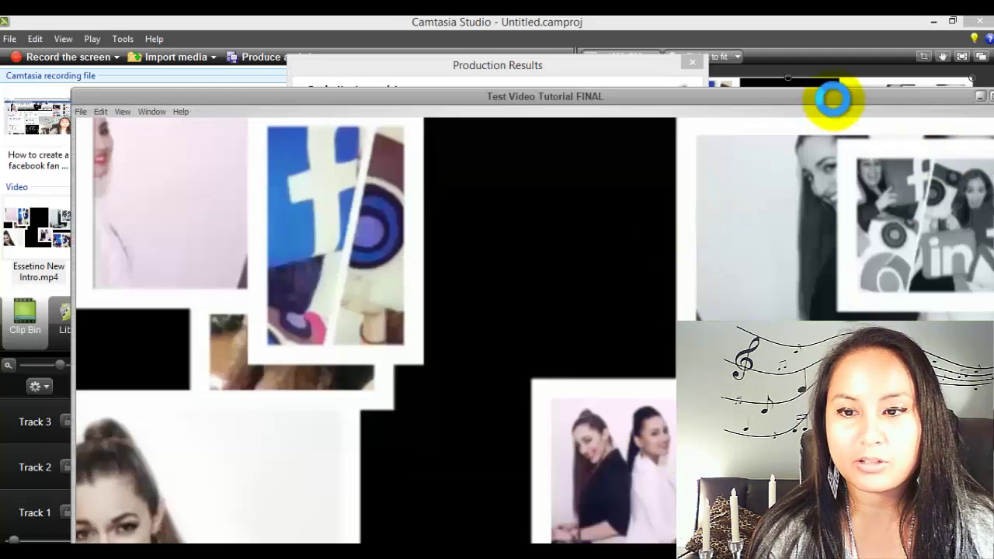
- Move the finished video's player window aside, then close it to reveal the Production Results
drag(833, 94, 778, 88)
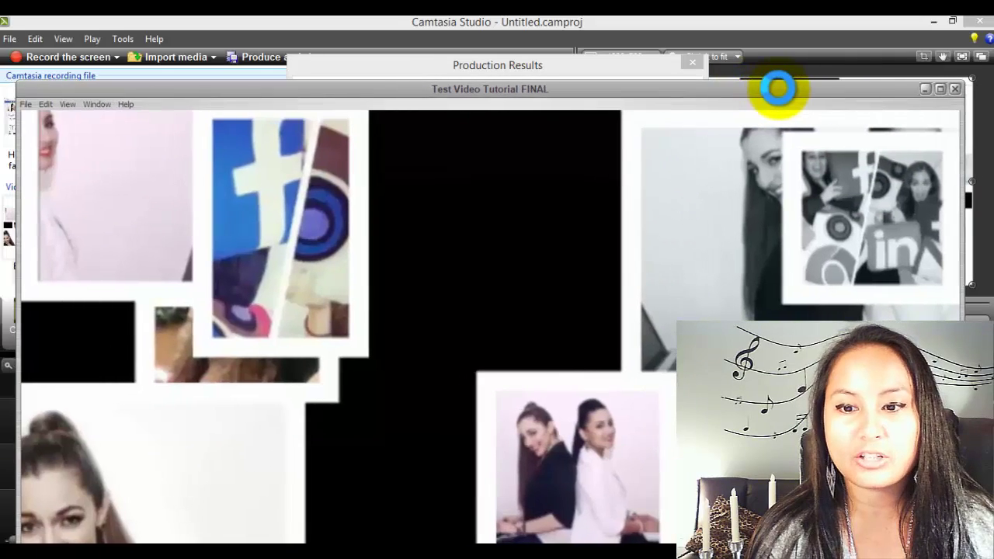
click(956, 90)
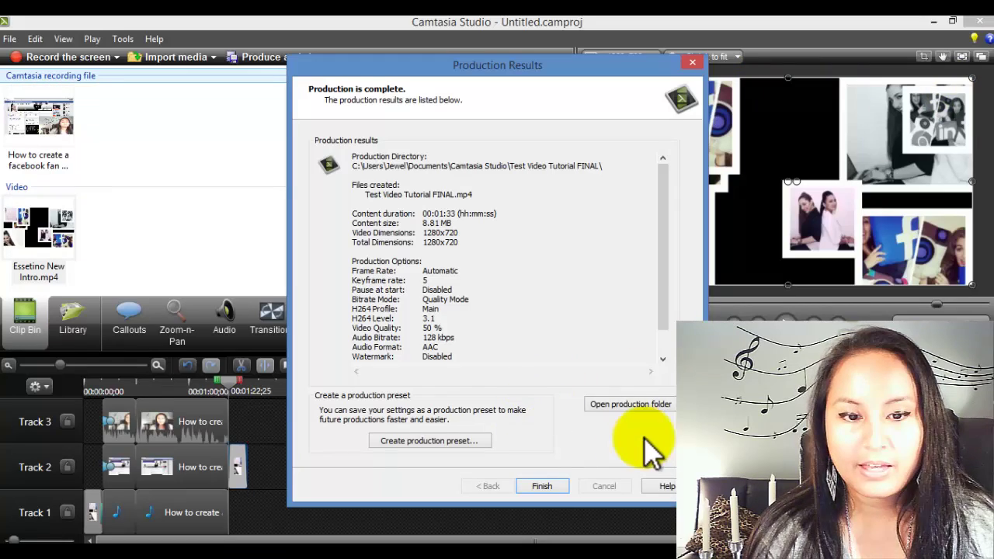
- Open the production folder containing Test Video Tutorial FINAL.mp4 from Production Results
click(633, 408)
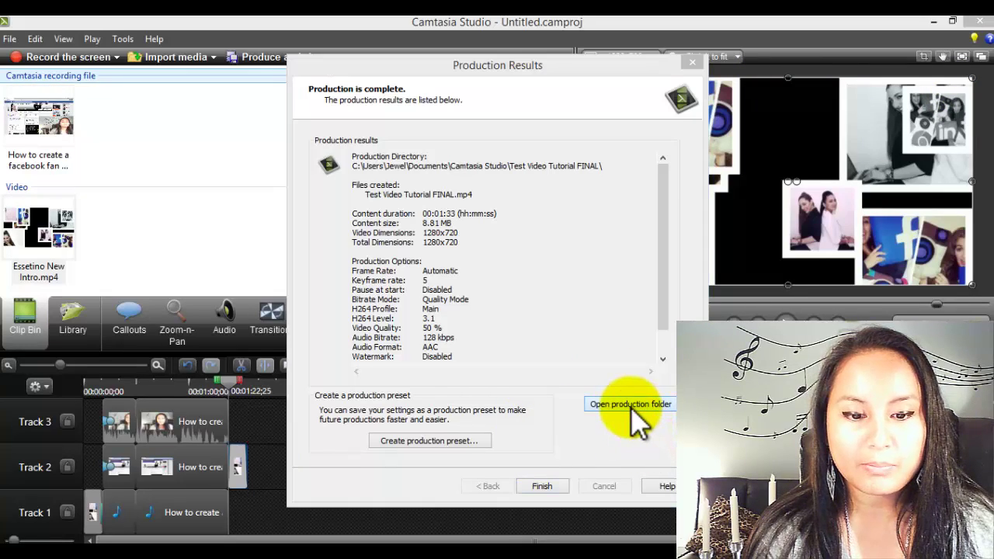